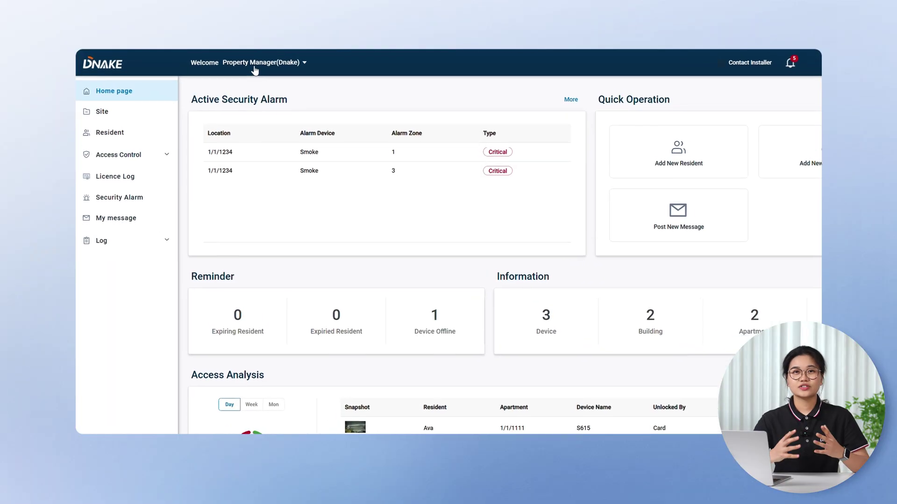
Step: Check the available roles, return to the property manager home page, and review the Reminder section
{"action": "left_click", "coordinate": [254, 68]}
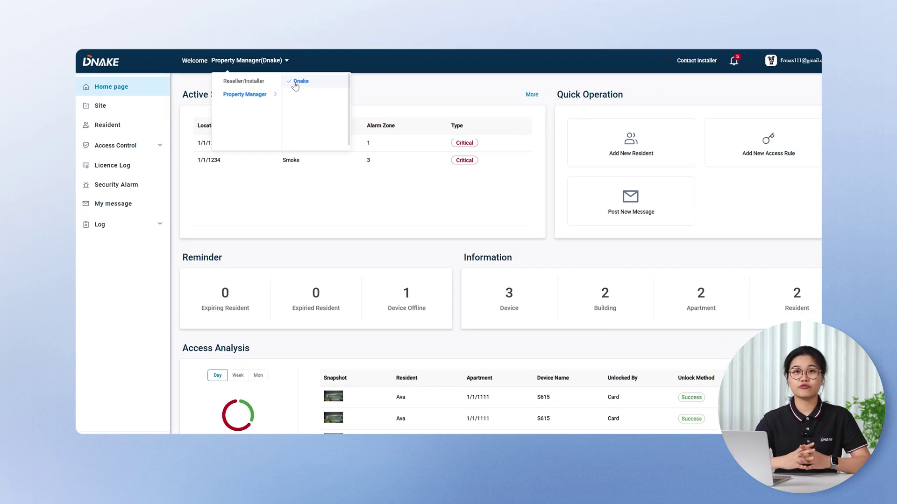
{"action": "left_click", "coordinate": [122, 88]}
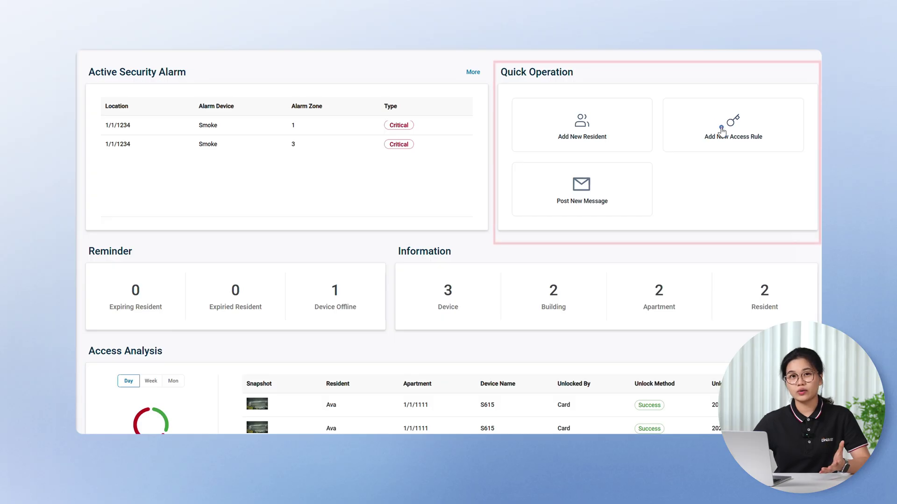
{"action": "scroll", "coordinate": [112, 173], "scroll_direction": "down", "scroll_amount": 2}
{"action": "left_click_drag", "start_coordinate": [88, 150], "coordinate": [139, 154]}
{"action": "left_click", "coordinate": [135, 161]}
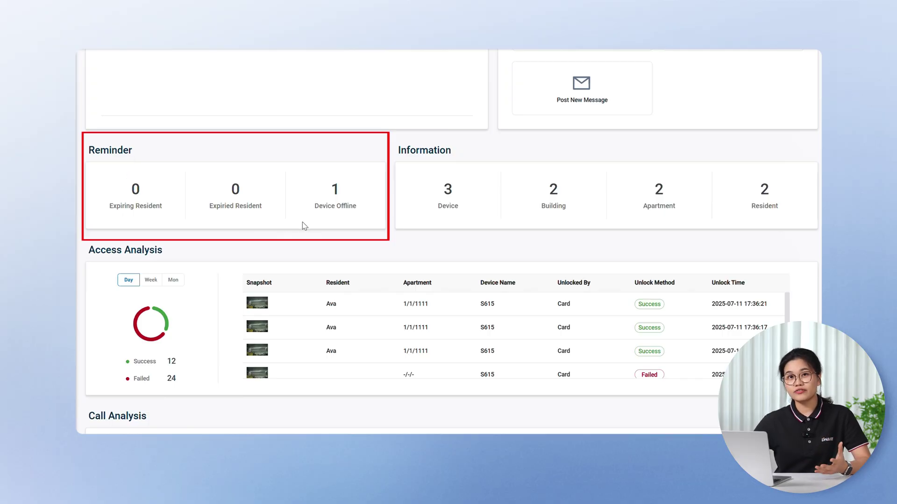
Step: Review the Information device and building counts, then view Access Analysis by Day, Week and Month
{"action": "left_click_drag", "start_coordinate": [437, 206], "coordinate": [465, 213]}
{"action": "left_click_drag", "start_coordinate": [541, 207], "coordinate": [570, 210]}
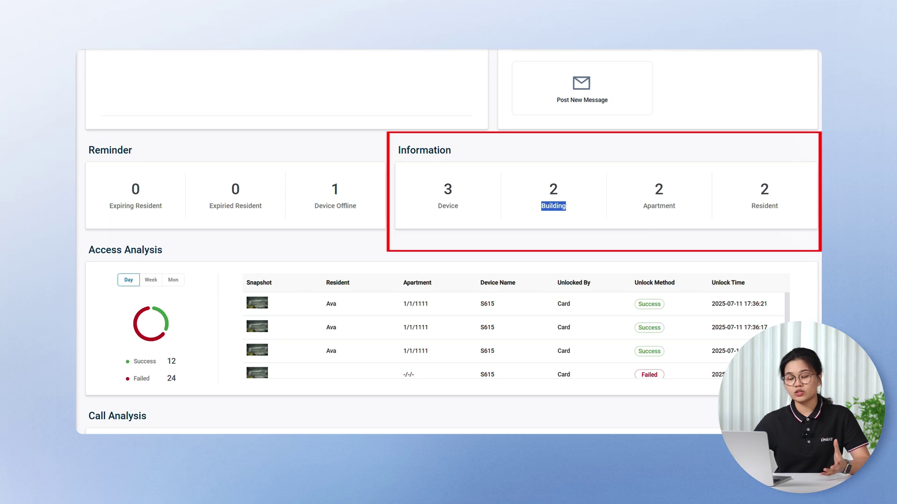
{"action": "scroll", "coordinate": [416, 225], "scroll_direction": "down", "scroll_amount": 1}
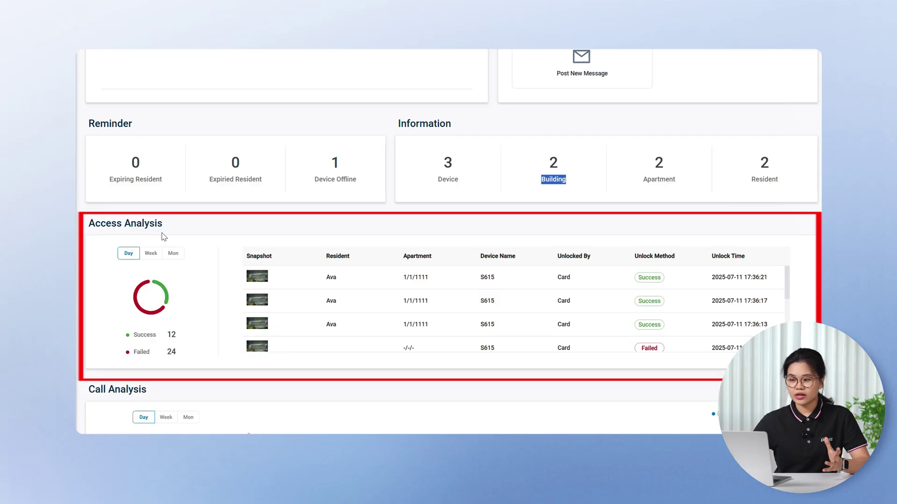
{"action": "left_click", "coordinate": [130, 254]}
{"action": "left_click", "coordinate": [151, 255]}
{"action": "left_click", "coordinate": [174, 256]}
{"action": "scroll", "coordinate": [226, 285], "scroll_direction": "down", "scroll_amount": 3}
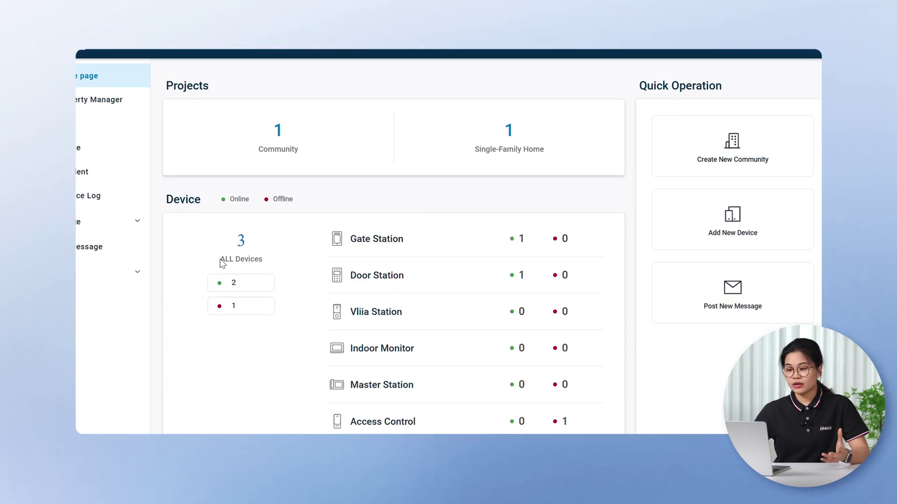
Step: Note the ALL Devices total and preview the Add New Device and Post New Message forms
{"action": "left_click_drag", "start_coordinate": [245, 260], "coordinate": [294, 263]}
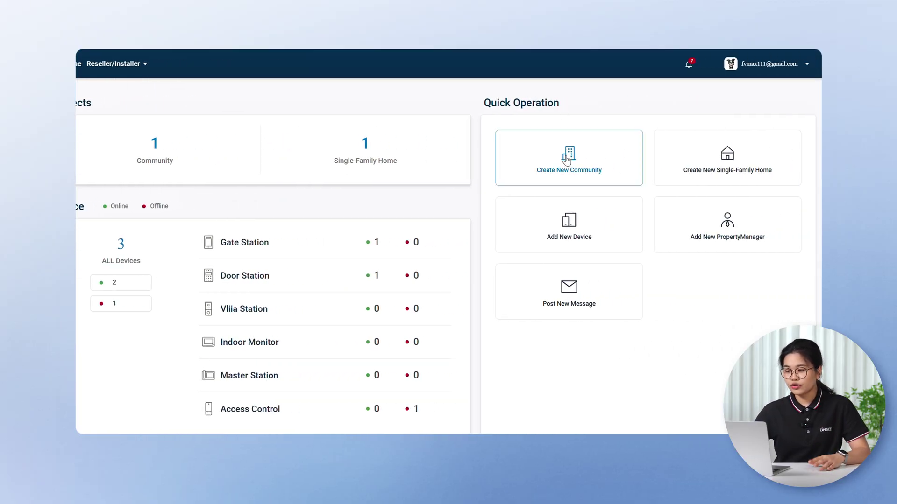
{"action": "left_click", "coordinate": [533, 238]}
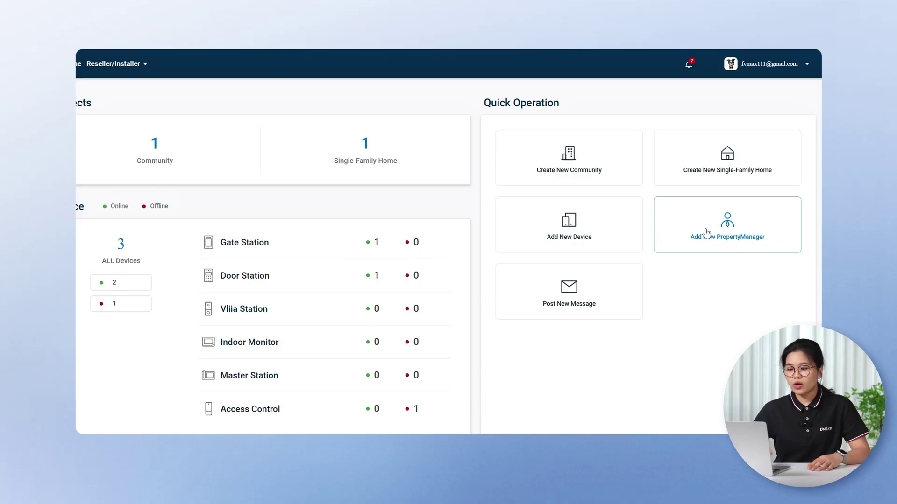
{"action": "left_click", "coordinate": [531, 291]}
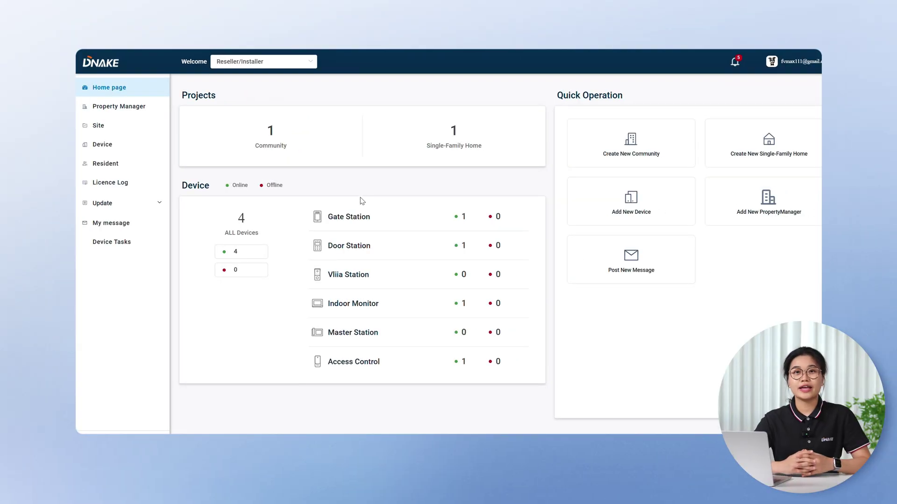
Step: Go to the Site list, switch to Single-Family projects, and start a new single-family site
{"action": "left_click", "coordinate": [154, 123]}
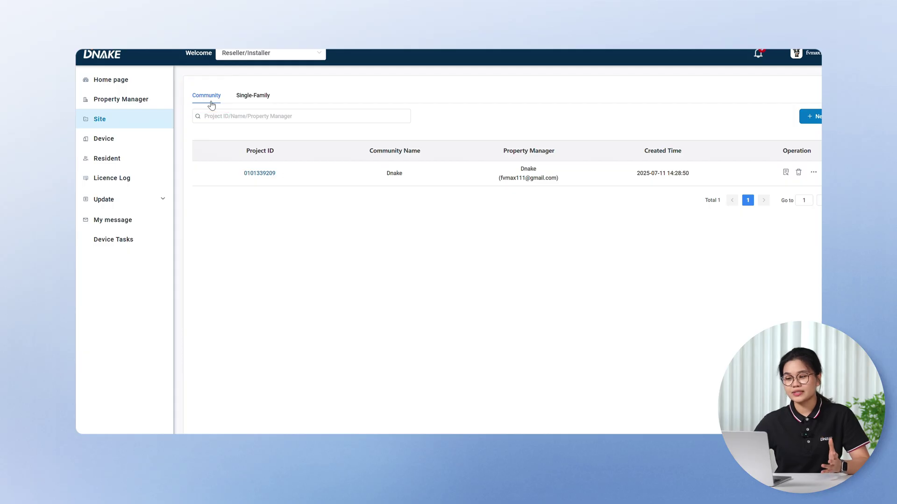
{"action": "left_click", "coordinate": [255, 102]}
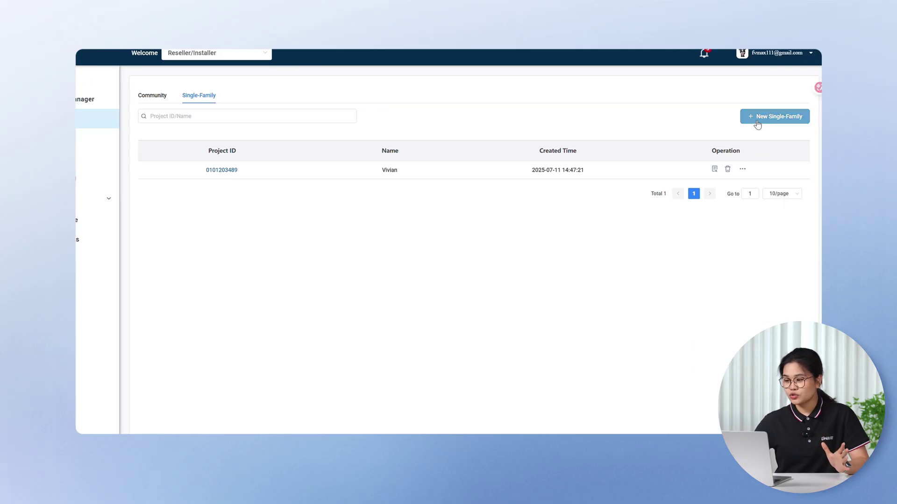
{"action": "left_click", "coordinate": [758, 122]}
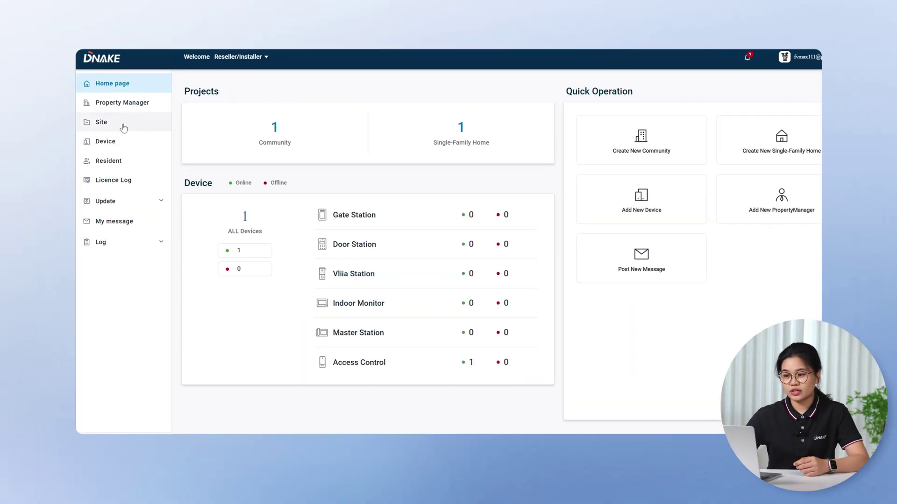
Step: Create the 'dnake test' community in Argentina / UTC-03:00, managed by Dnake, allowing Face ID registration
{"action": "left_click", "coordinate": [126, 111]}
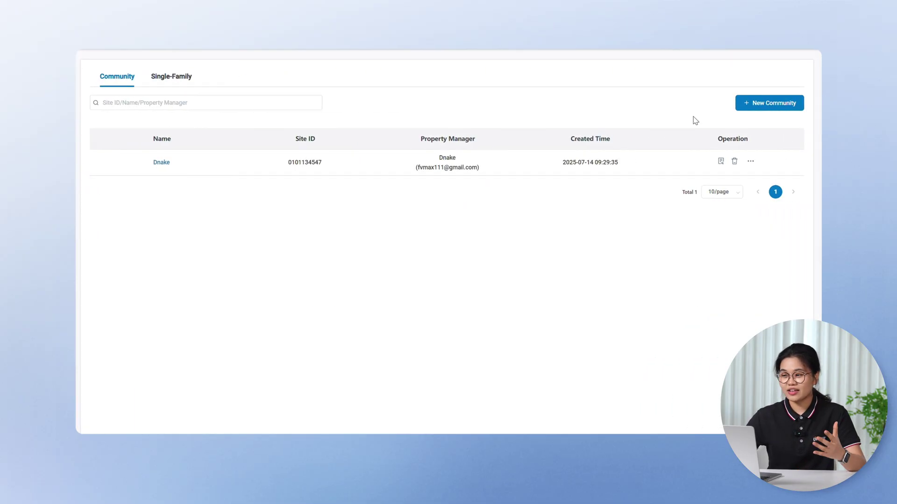
{"action": "left_click", "coordinate": [745, 104]}
{"action": "type", "text": "dnake test"}
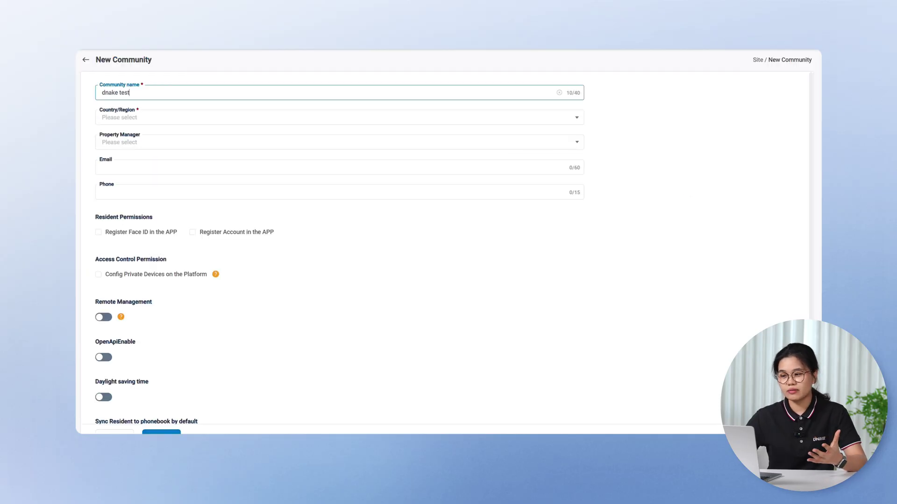
{"action": "left_click", "coordinate": [118, 119]}
{"action": "left_click", "coordinate": [119, 138]}
{"action": "left_click", "coordinate": [186, 144]}
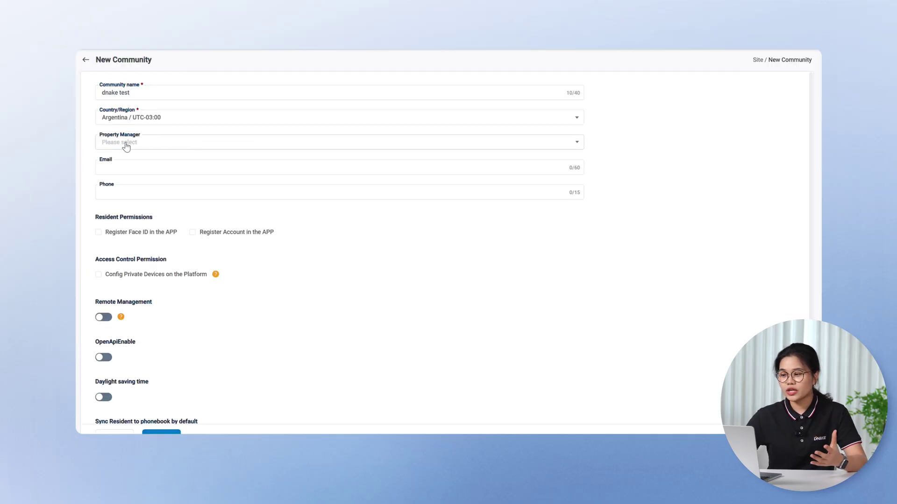
{"action": "left_click", "coordinate": [126, 145]}
{"action": "left_click", "coordinate": [112, 166]}
{"action": "scroll", "coordinate": [109, 167], "scroll_direction": "down", "scroll_amount": 2}
{"action": "left_click", "coordinate": [110, 167]}
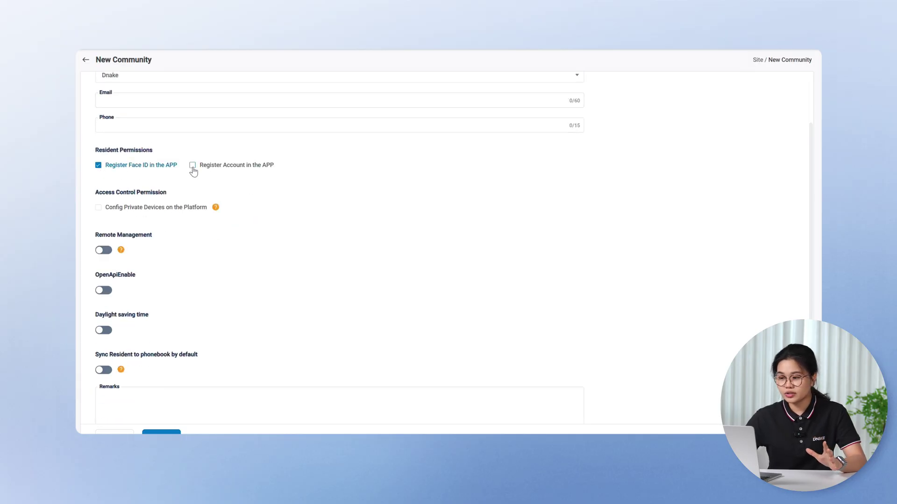
{"action": "scroll", "coordinate": [193, 172], "scroll_direction": "down", "scroll_amount": 1}
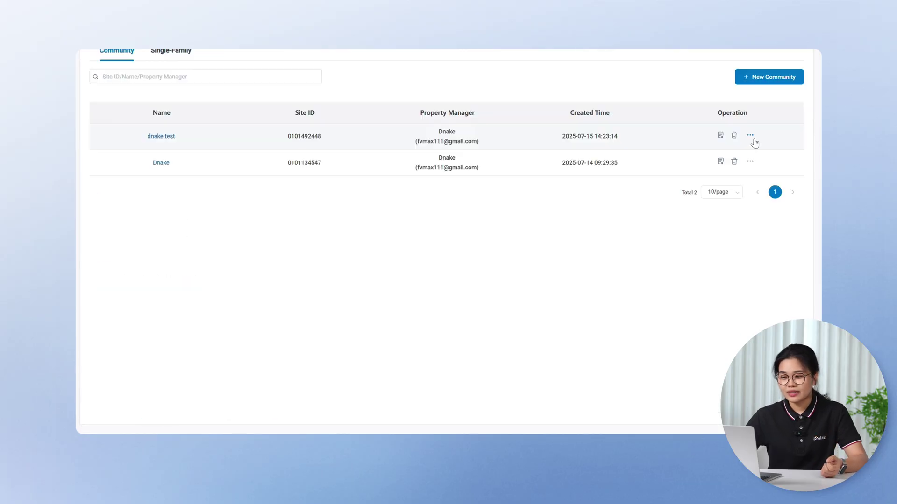
Step: Allocate With Indoor Monitor, Without Indoor Monitor and Value-added Services licences to dnake test
{"action": "left_click", "coordinate": [750, 137]}
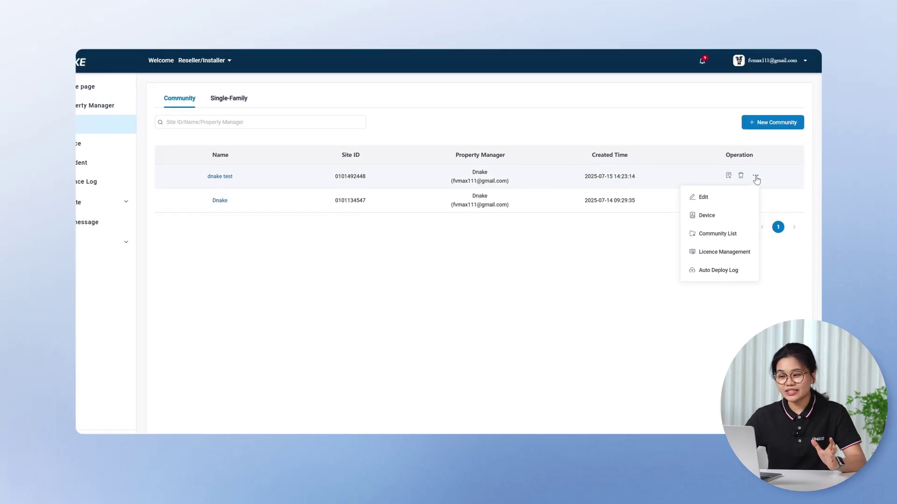
{"action": "left_click", "coordinate": [724, 252]}
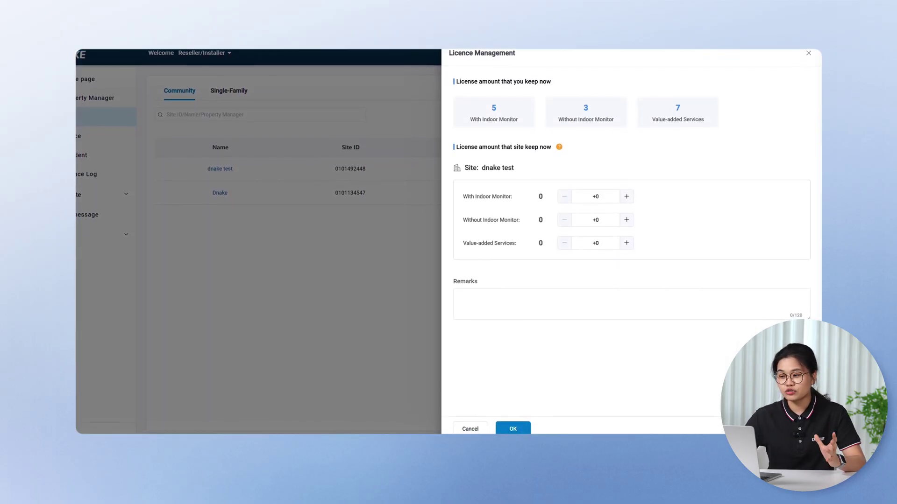
{"action": "left_click", "coordinate": [626, 196]}
{"action": "left_click", "coordinate": [627, 196]}
{"action": "left_click", "coordinate": [627, 196]}
{"action": "left_click", "coordinate": [627, 219]}
{"action": "left_click", "coordinate": [627, 219]}
{"action": "left_click", "coordinate": [626, 217]}
{"action": "left_click", "coordinate": [626, 241]}
{"action": "left_click", "coordinate": [626, 241]}
{"action": "left_click", "coordinate": [626, 241]}
{"action": "left_click", "coordinate": [513, 426]}
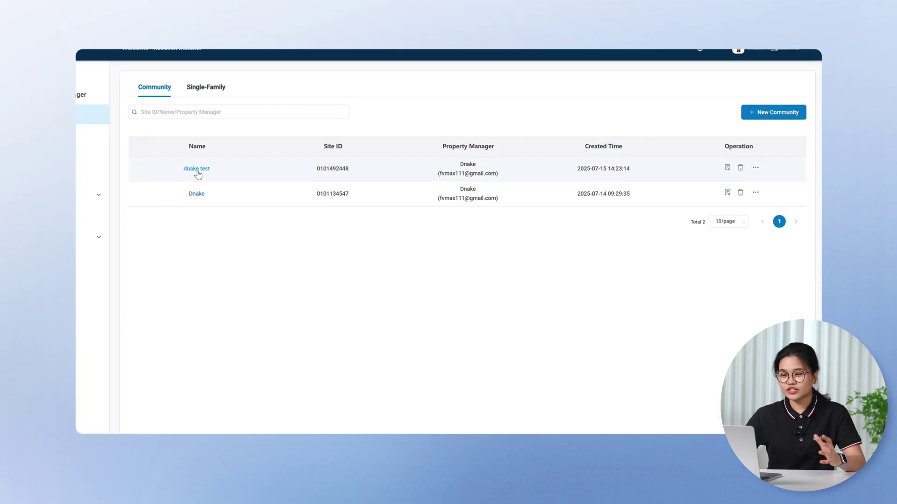
Step: Add a Gate Station named S615 SIP to the community's Public Area using the saved MAC
{"action": "left_click", "coordinate": [196, 169]}
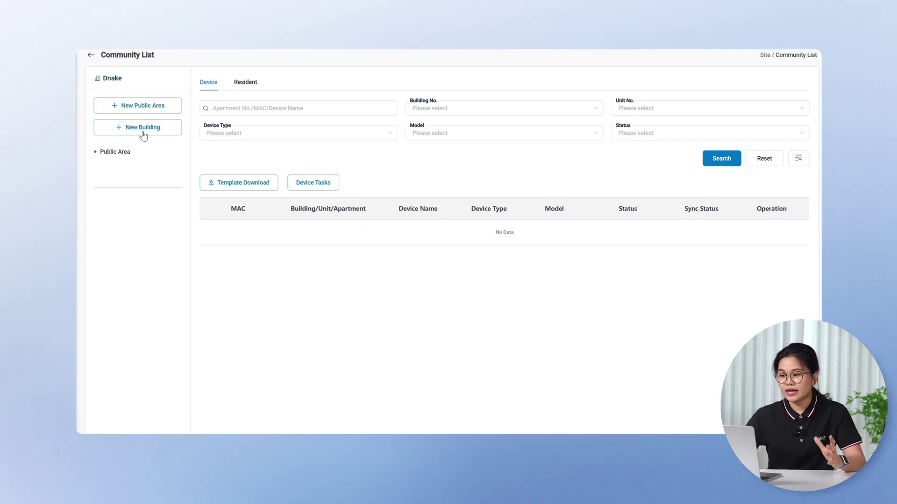
{"action": "left_click", "coordinate": [118, 151]}
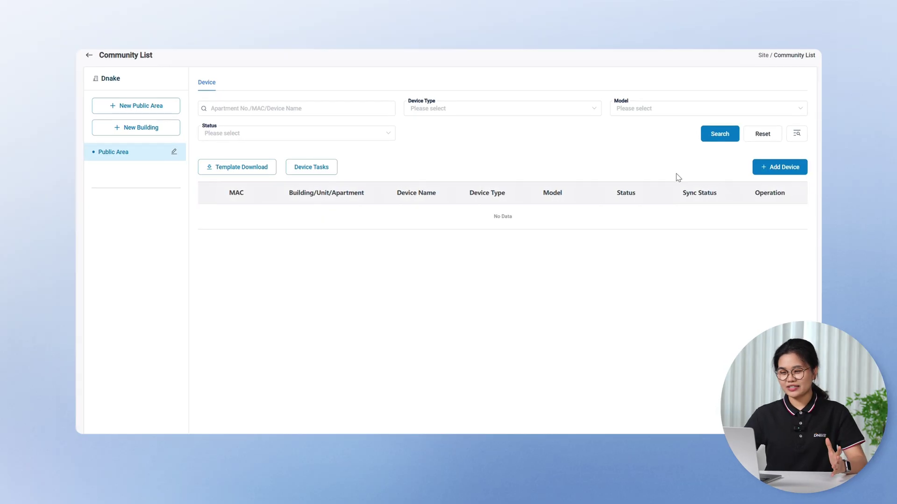
{"action": "left_click", "coordinate": [765, 169]}
{"action": "left_click", "coordinate": [115, 91]}
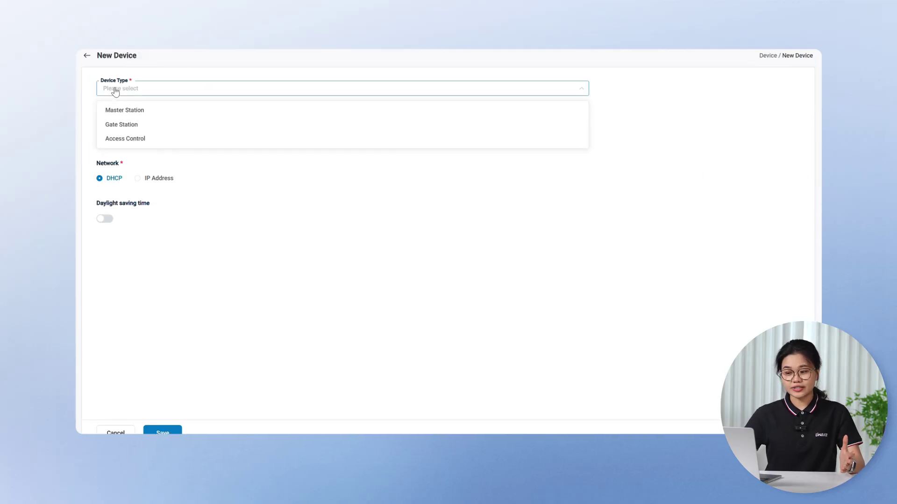
{"action": "left_click", "coordinate": [109, 124]}
{"action": "left_click", "coordinate": [109, 113]}
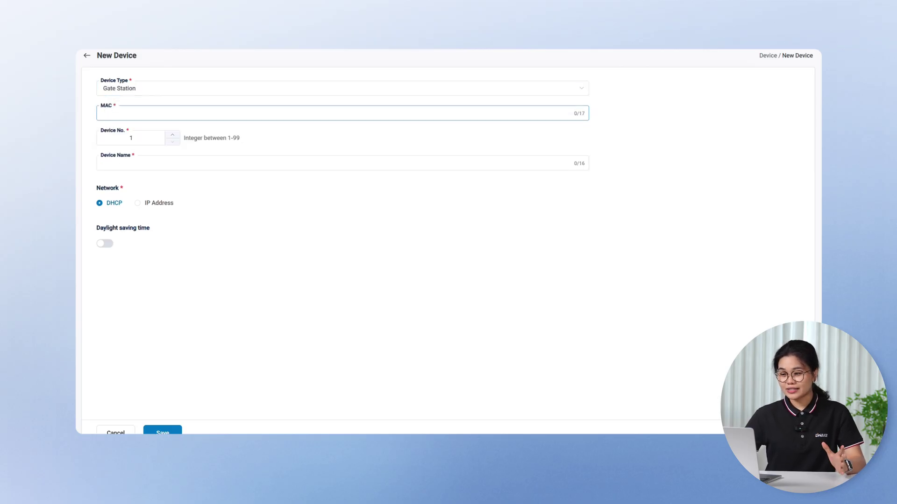
{"action": "left_click", "coordinate": [110, 115]}
{"action": "left_click", "coordinate": [129, 140]}
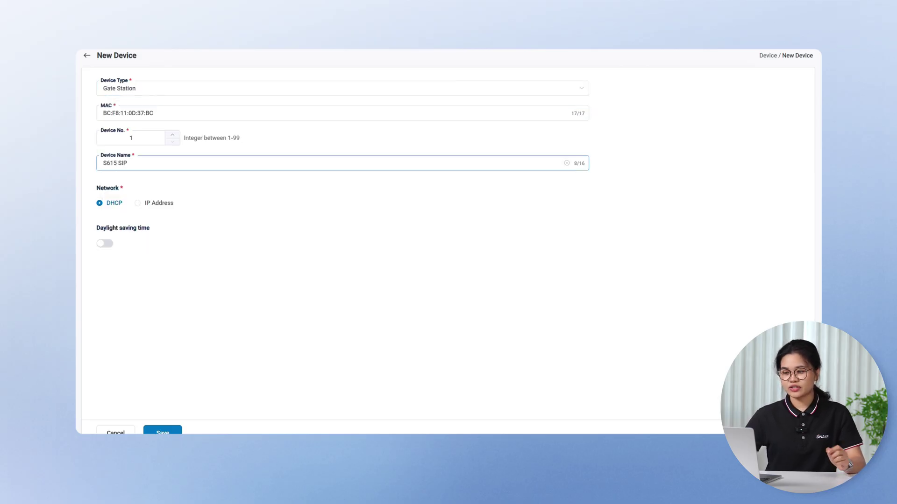
{"action": "left_click", "coordinate": [160, 431]}
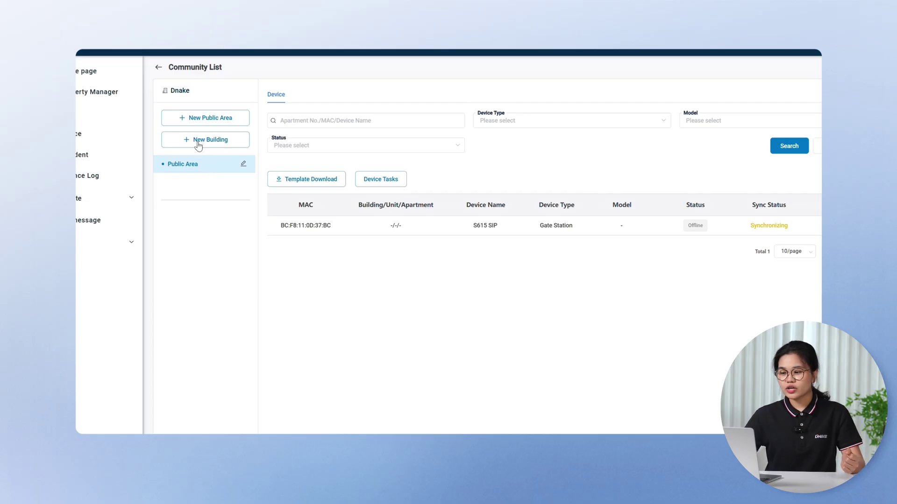
Step: Add Building 1 named 'Building' and open its empty apartment list
{"action": "left_click", "coordinate": [198, 146]}
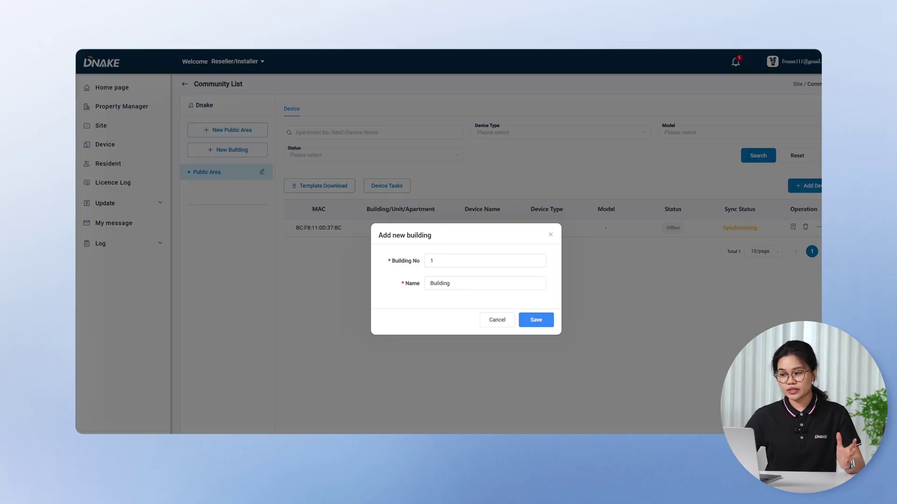
{"action": "left_click", "coordinate": [531, 322]}
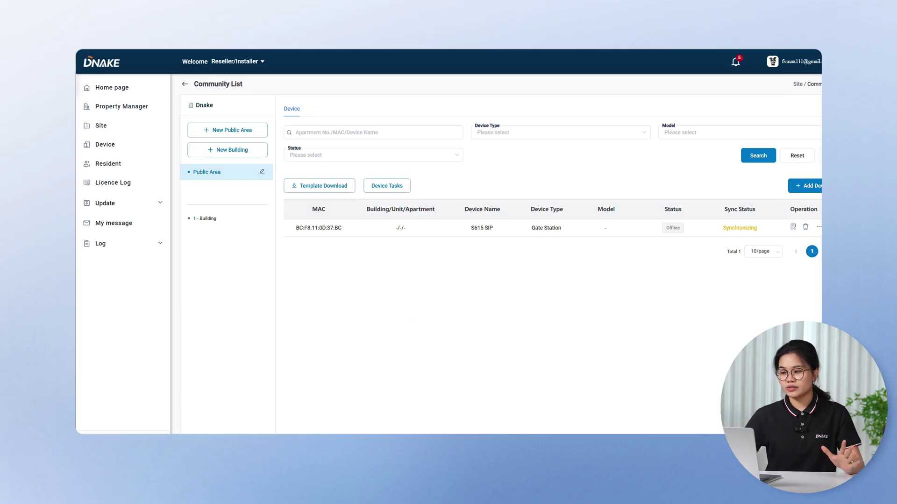
{"action": "left_click", "coordinate": [207, 219]}
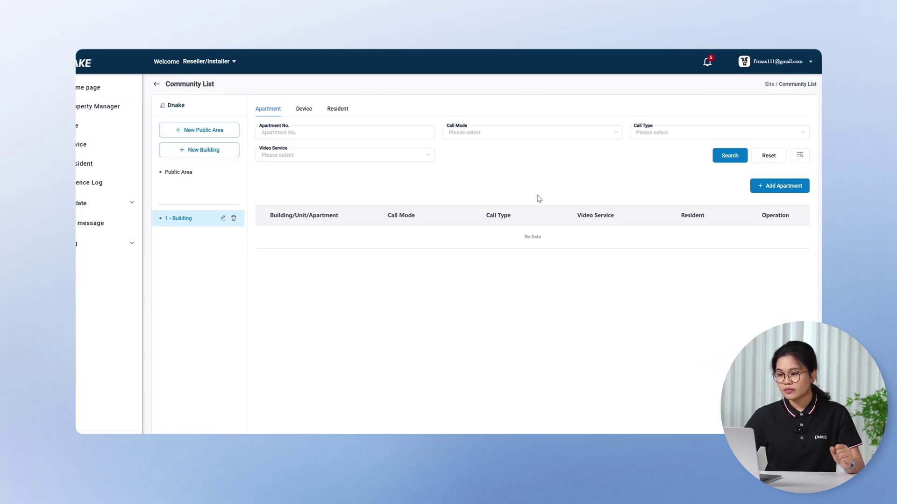
Step: Start a new apartment with Unit No. 1 and Apartment No. 1111
{"action": "left_click", "coordinate": [756, 190]}
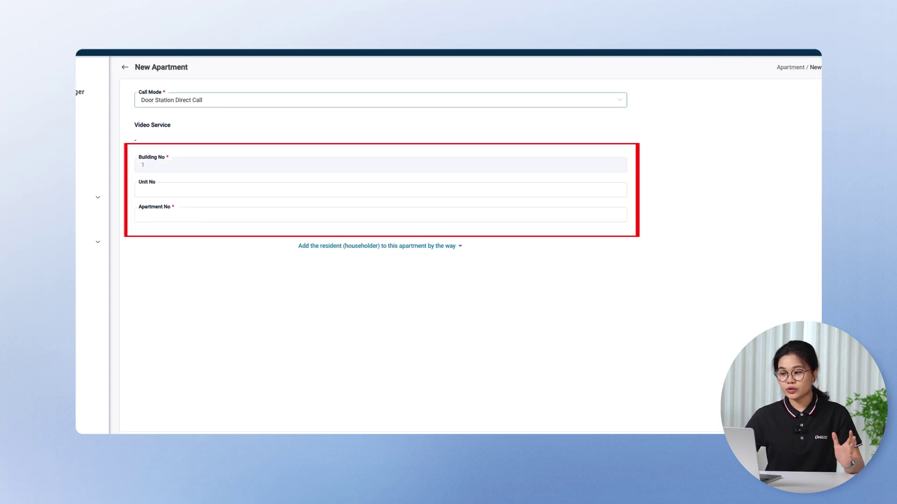
{"action": "left_click", "coordinate": [142, 189]}
{"action": "type", "text": "1"}
{"action": "left_click", "coordinate": [168, 214]}
{"action": "type", "text": "1111"}
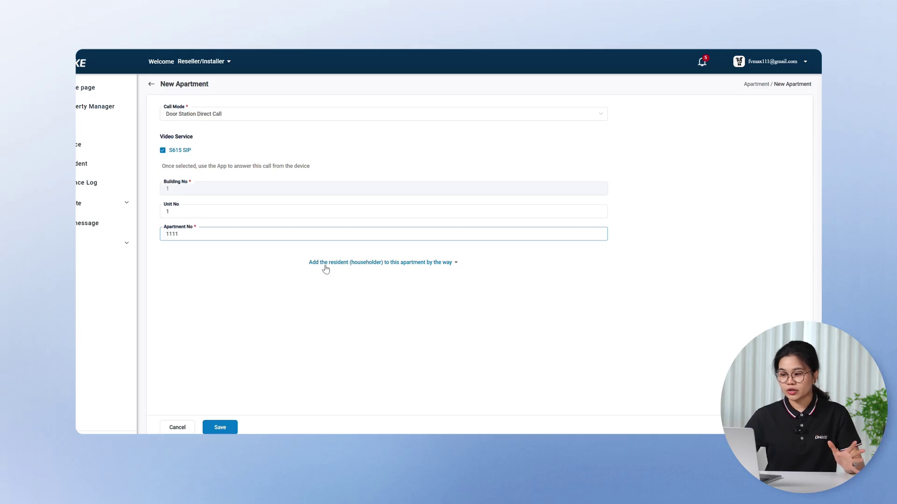
Step: Add a householder with the resident's name and e-mail, then save the apartment
{"action": "left_click", "coordinate": [413, 265]}
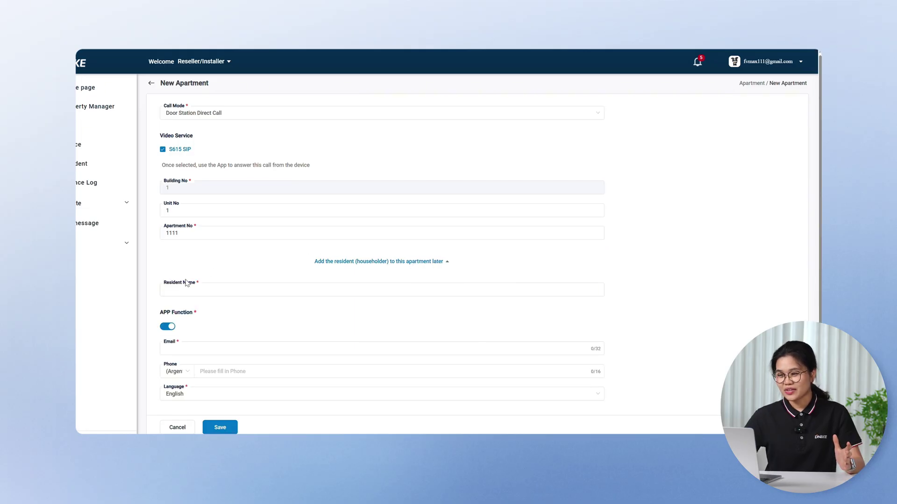
{"action": "left_click", "coordinate": [171, 290]}
{"action": "type", "text": "Ava"}
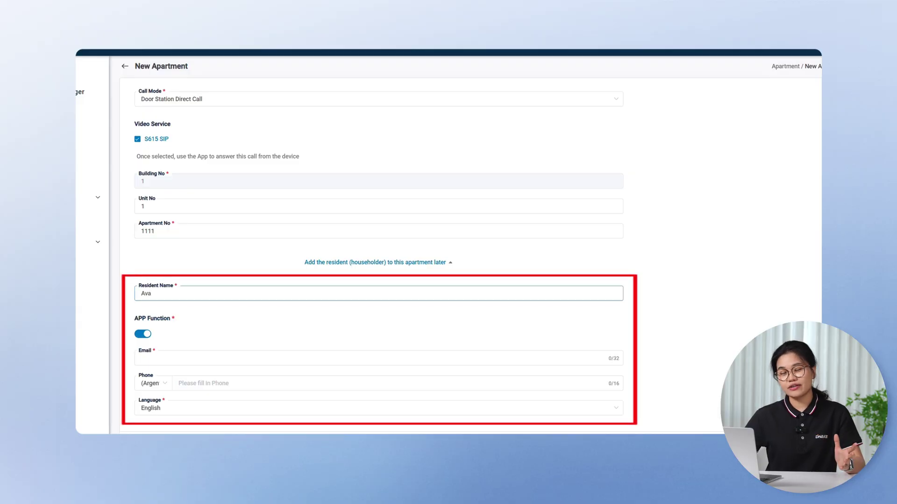
{"action": "left_click", "coordinate": [142, 356]}
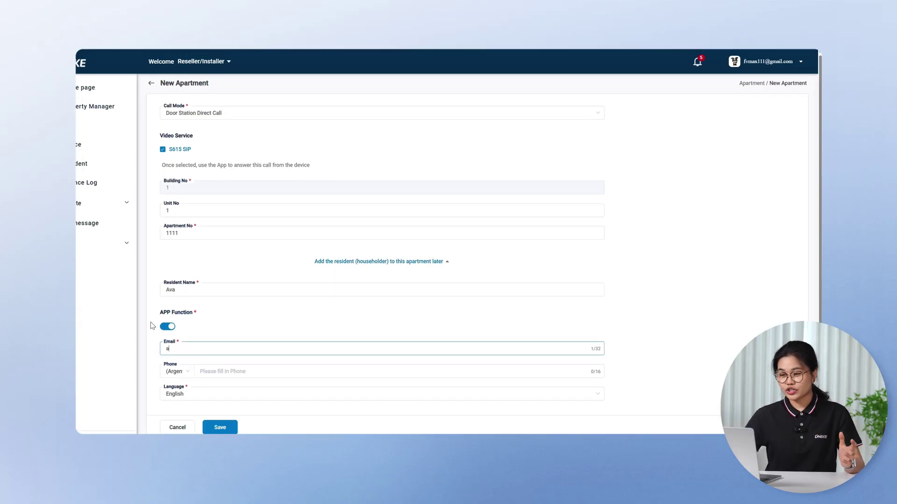
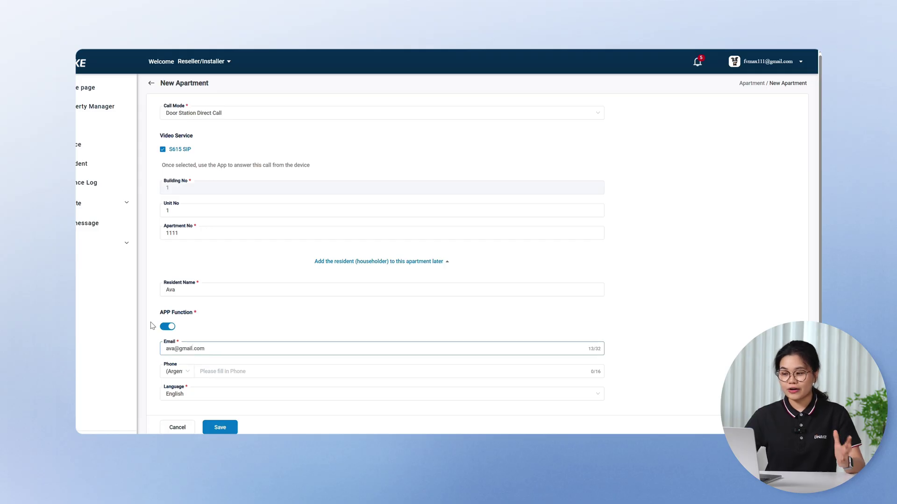
{"action": "left_click", "coordinate": [232, 422]}
{"action": "left_click", "coordinate": [312, 110]}
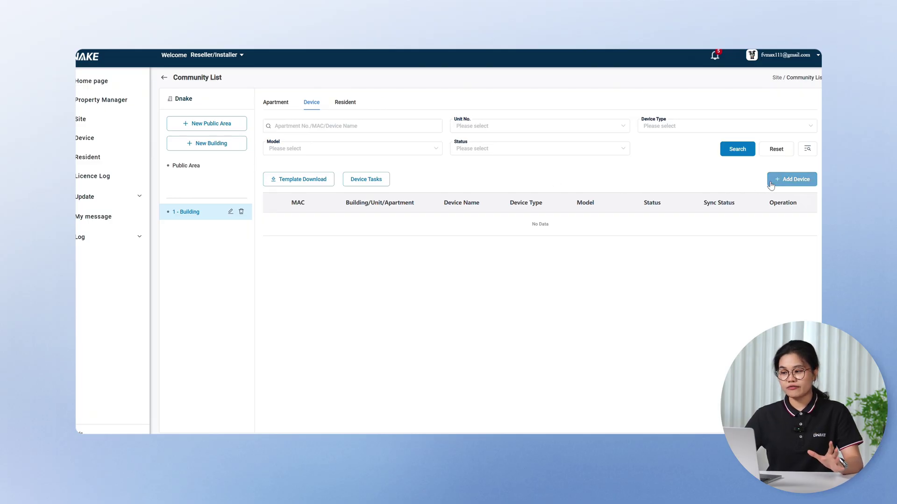
Step: Add a Door Station named S615 with its MAC address, assigned to unit 1
{"action": "left_click", "coordinate": [770, 180]}
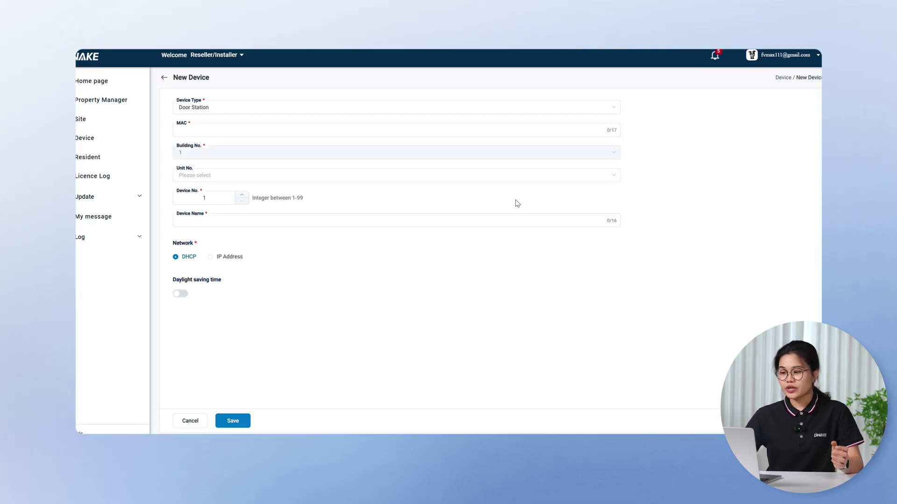
{"action": "left_click", "coordinate": [215, 112]}
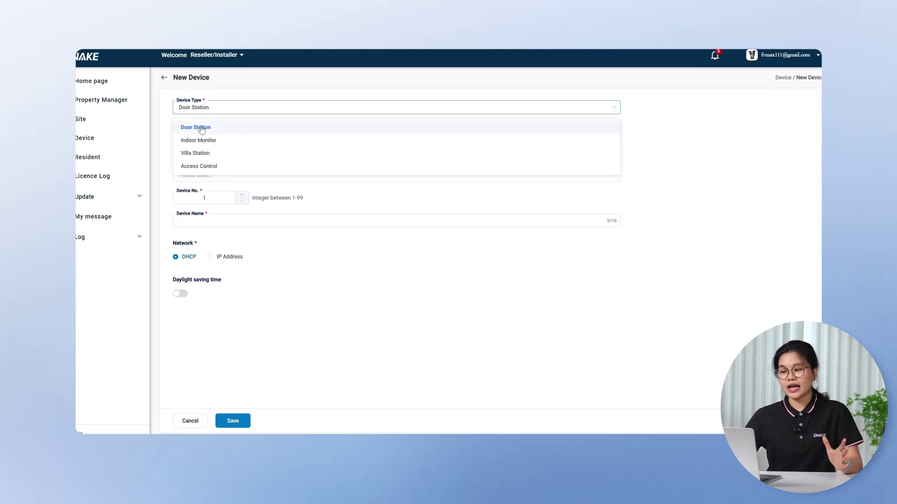
{"action": "left_click", "coordinate": [201, 128]}
{"action": "left_click", "coordinate": [204, 174]}
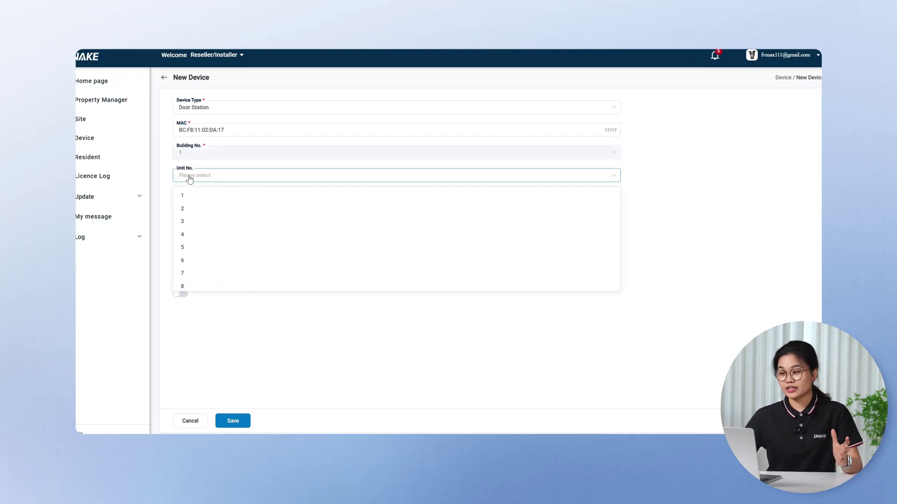
{"action": "left_click", "coordinate": [187, 194]}
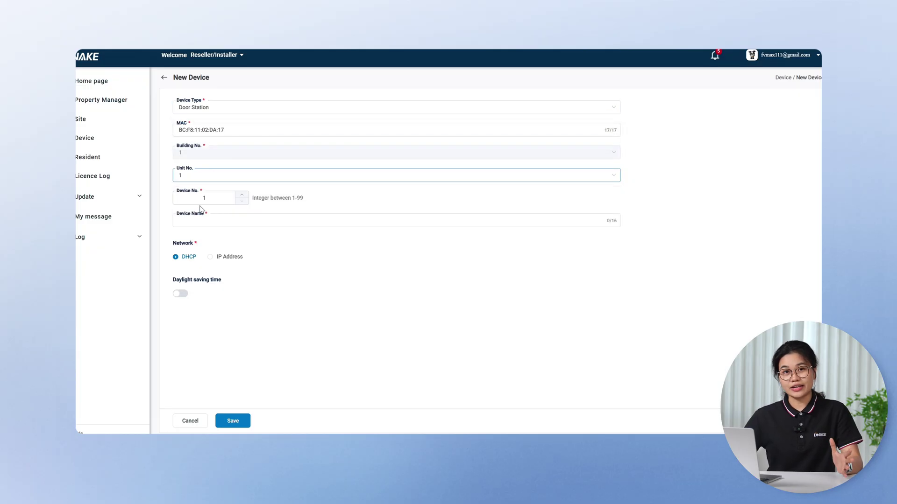
{"action": "left_click", "coordinate": [280, 221]}
{"action": "type", "text": "S615"}
{"action": "left_click", "coordinate": [232, 421]}
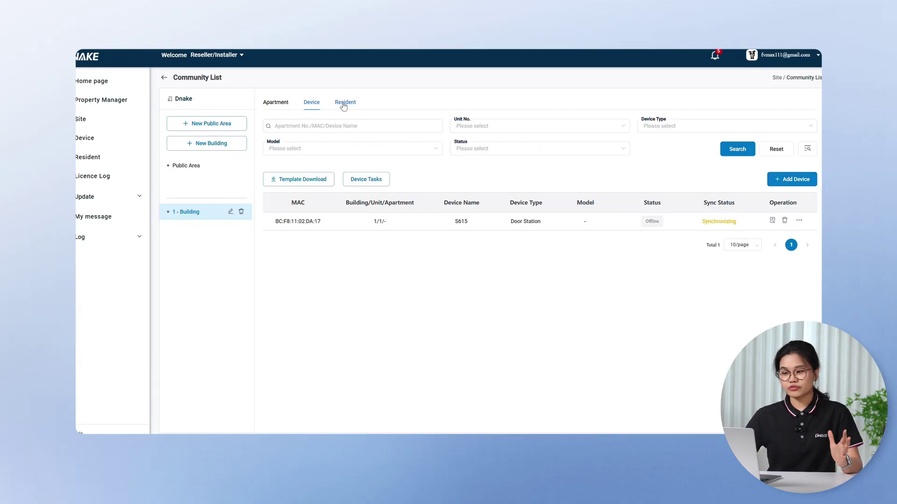
Step: Check the Resident, Apartment and Device lists for the new entries
{"action": "left_click", "coordinate": [344, 103]}
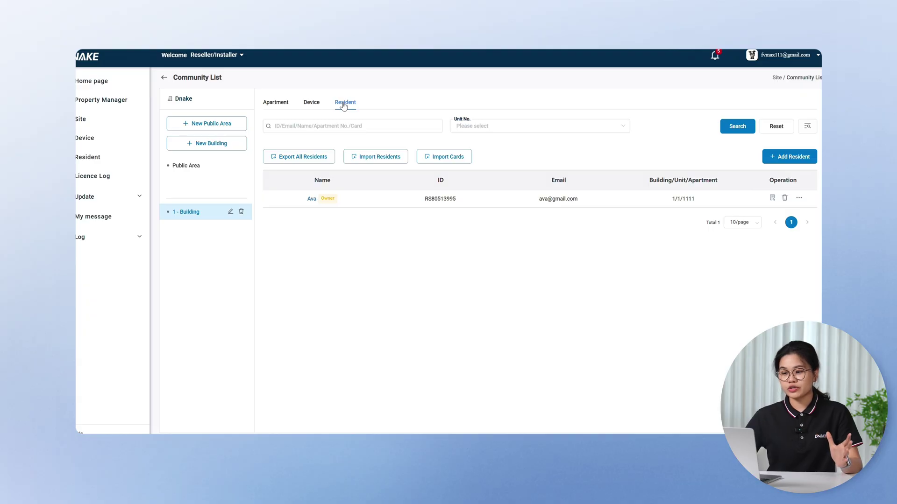
{"action": "left_click", "coordinate": [282, 105]}
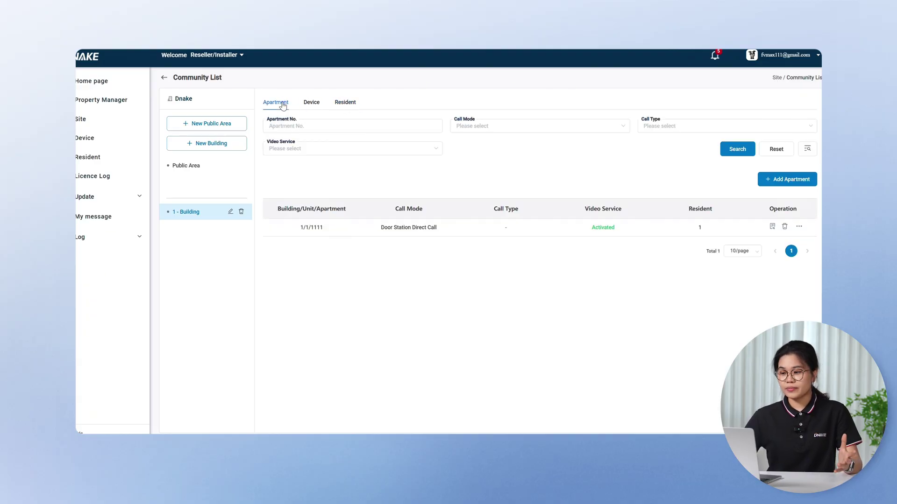
{"action": "left_click", "coordinate": [310, 104]}
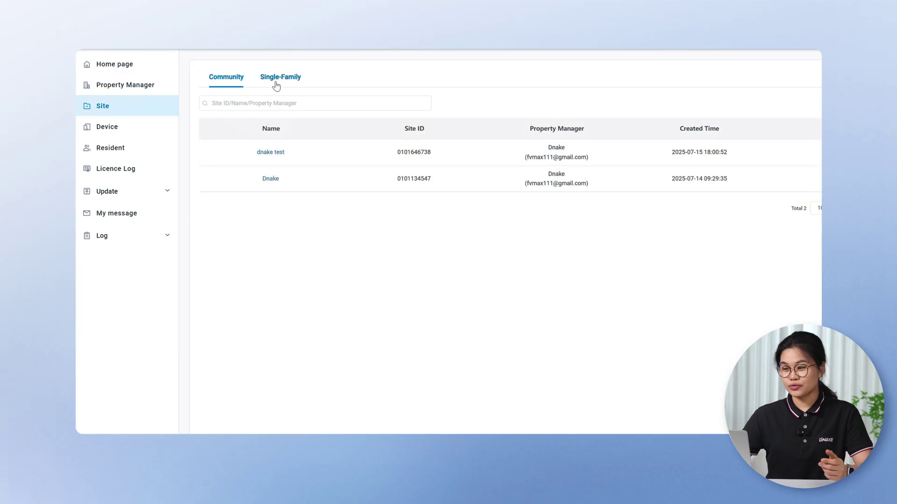
Step: Create a new single-family site with Country/Region Argentina / UTC-03:00
{"action": "left_click", "coordinate": [276, 83]}
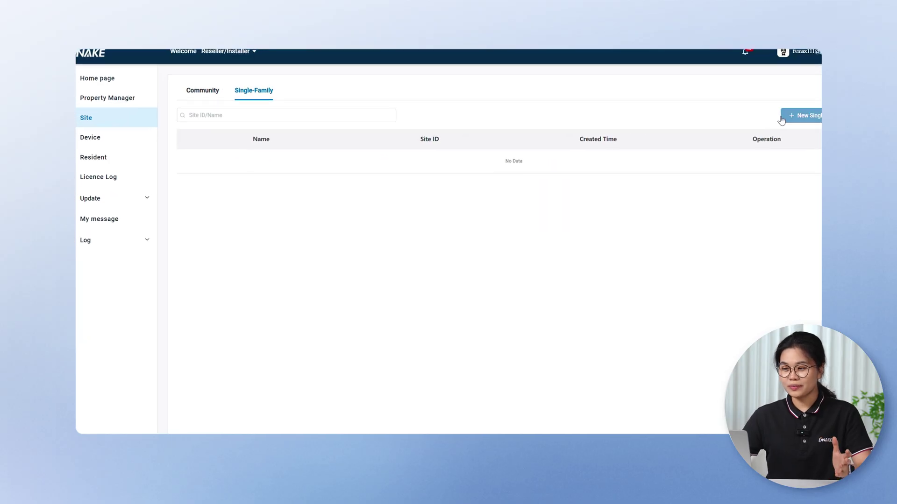
{"action": "left_click", "coordinate": [745, 126]}
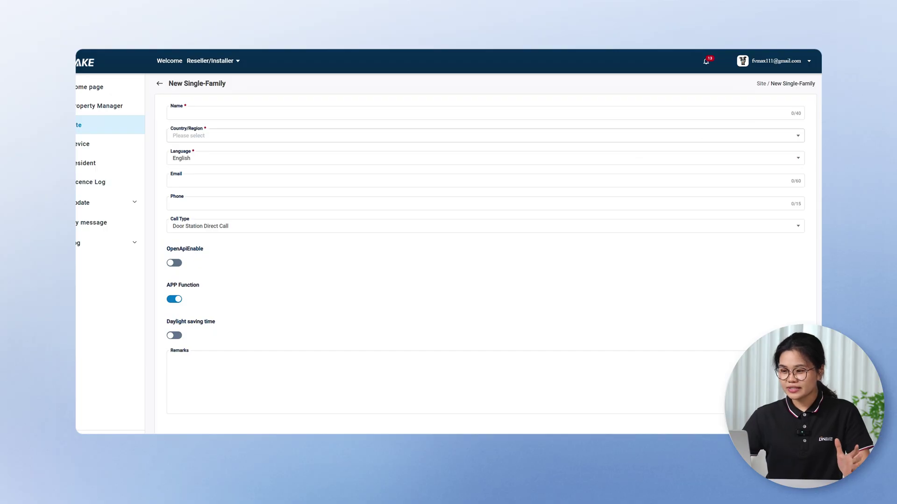
{"action": "left_click", "coordinate": [173, 113]}
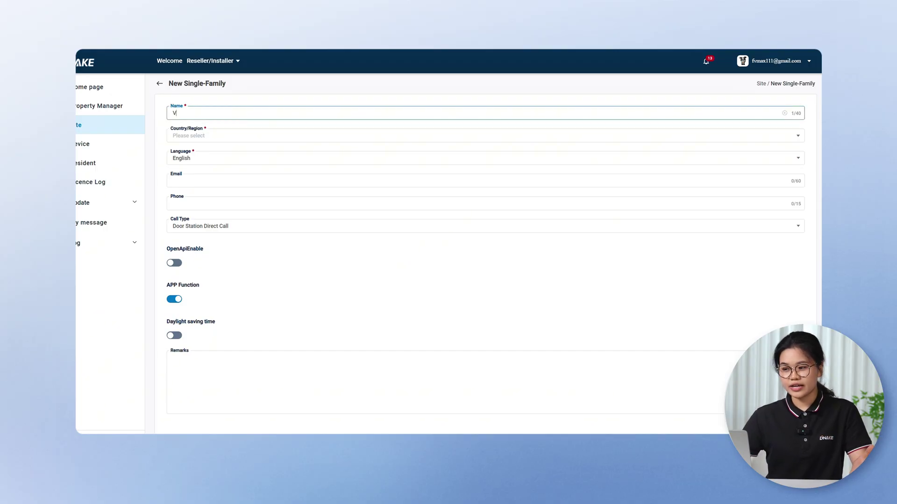
{"action": "left_click", "coordinate": [192, 135]}
{"action": "left_click", "coordinate": [190, 154]}
{"action": "left_click", "coordinate": [248, 146]}
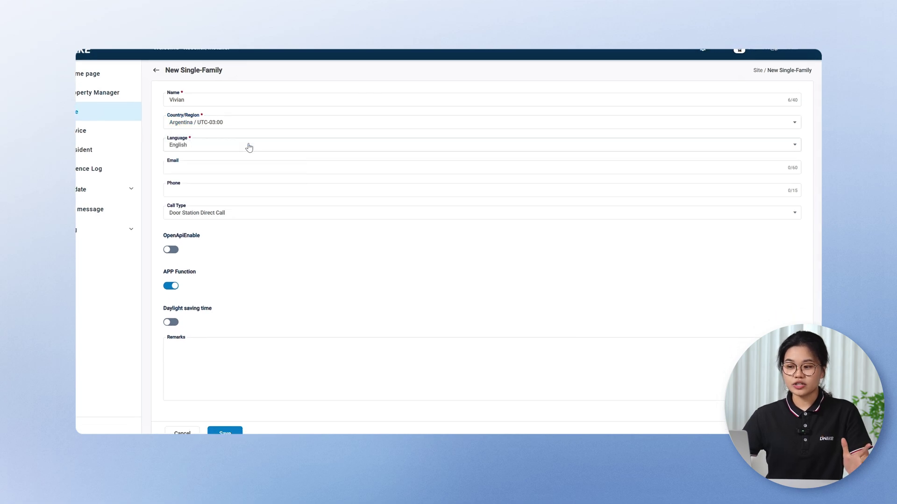
{"action": "left_click", "coordinate": [225, 432]}
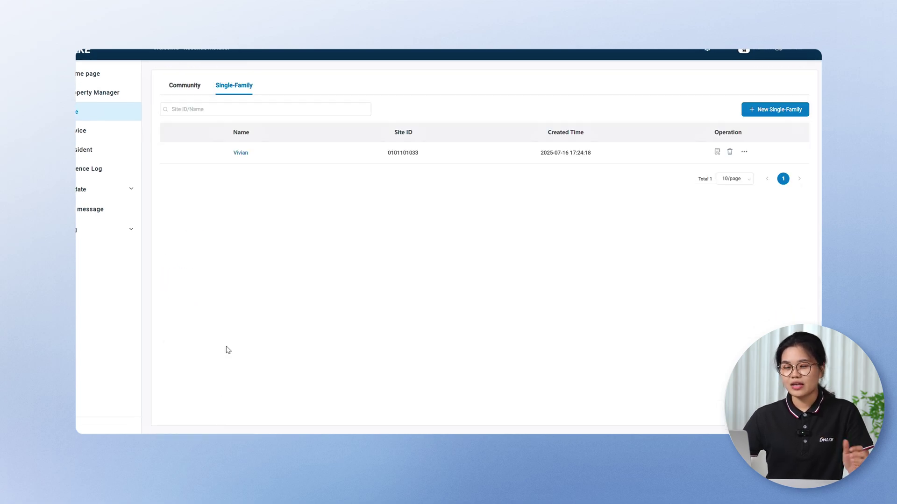
Step: In the new single-family site, add an Indoor Monitor device and paste its MAC address
{"action": "left_click", "coordinate": [241, 153]}
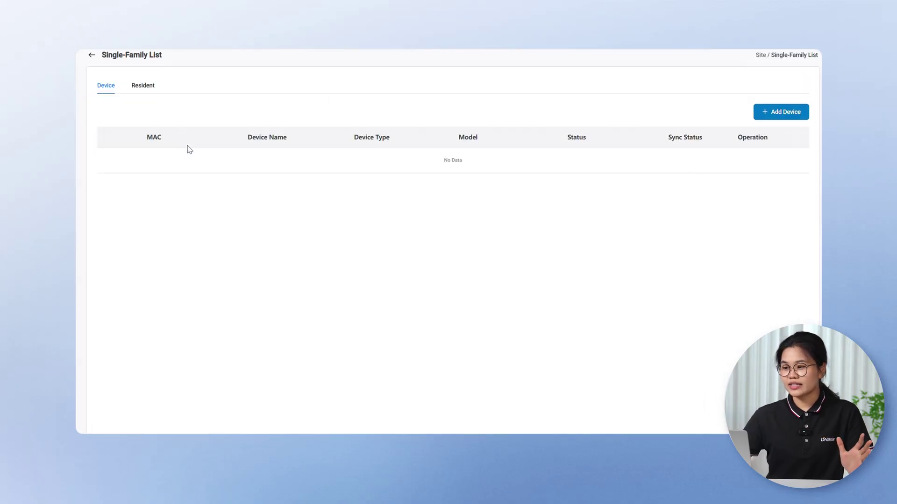
{"action": "left_click", "coordinate": [759, 118]}
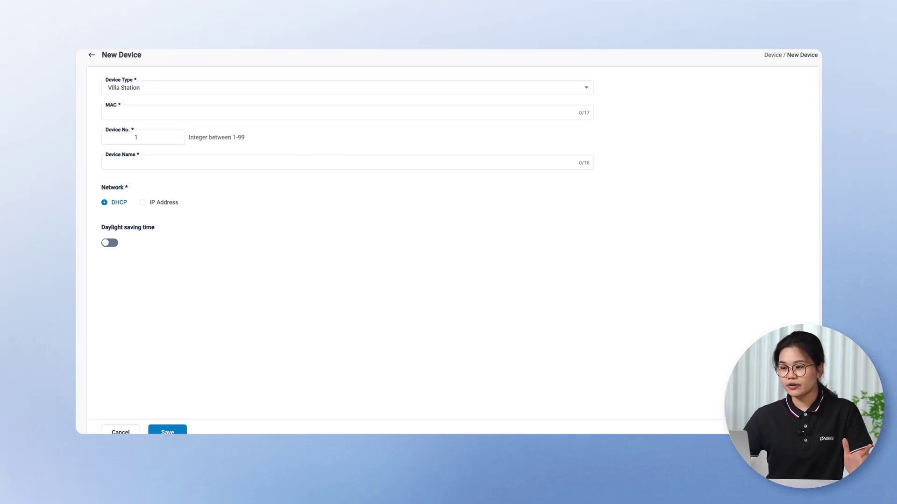
{"action": "left_click", "coordinate": [146, 92]}
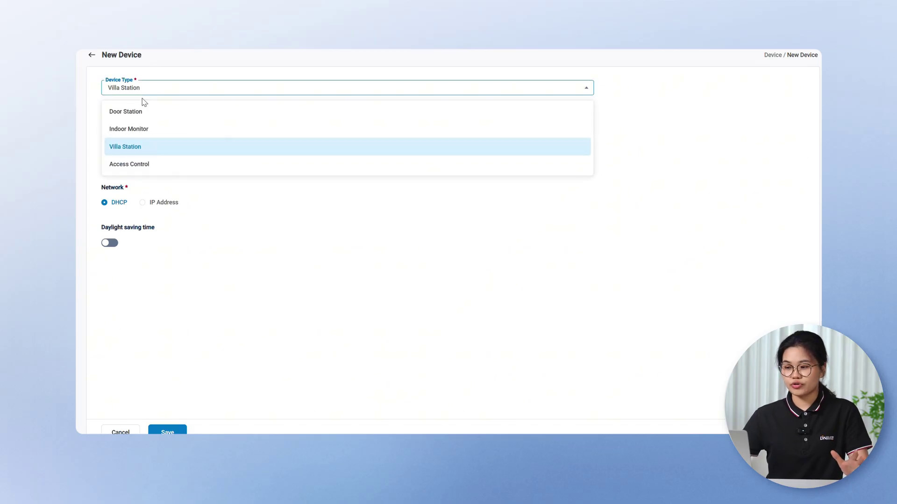
{"action": "left_click", "coordinate": [137, 128]}
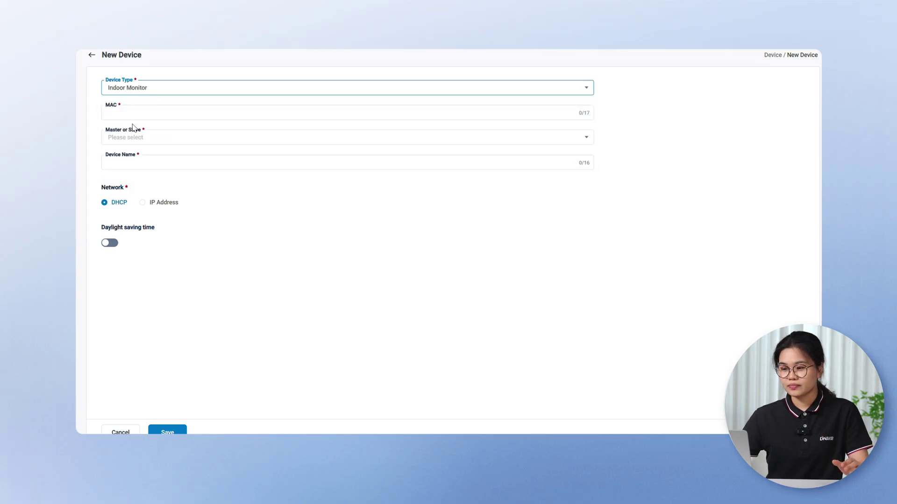
{"action": "left_click", "coordinate": [116, 111]}
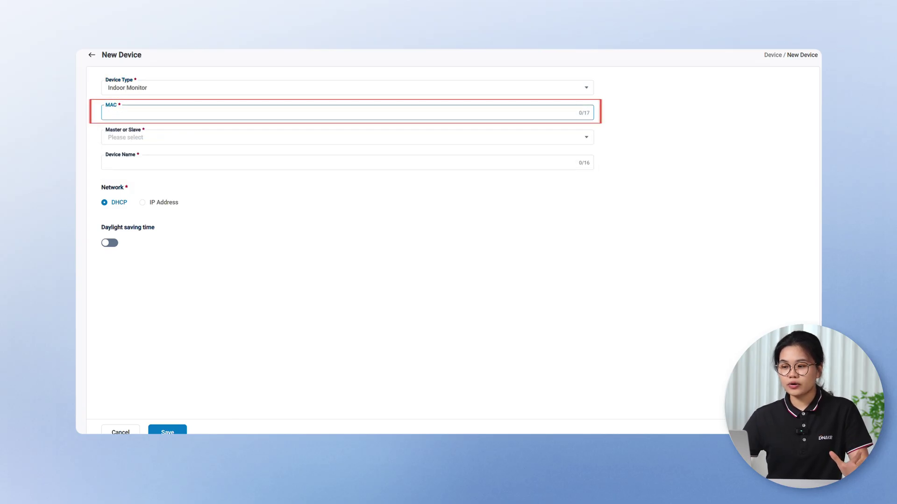
{"action": "type", "text": "BC:F8:11:00:A5:2D"}
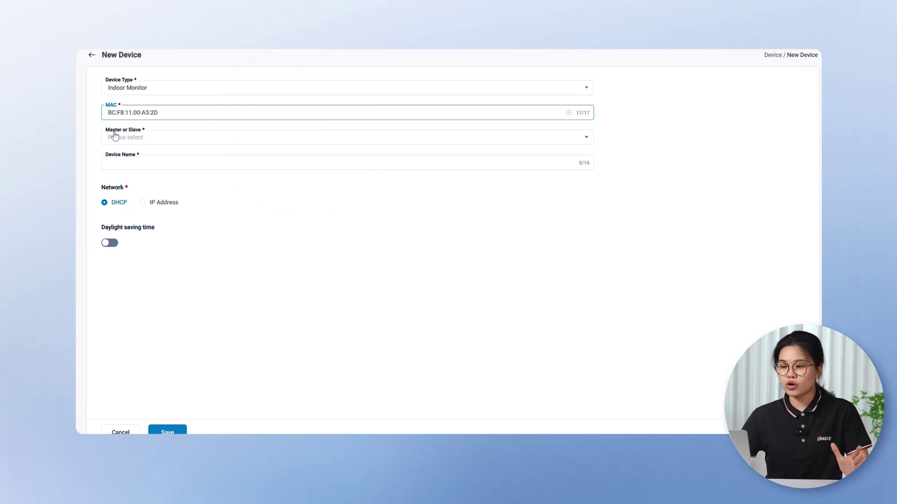
Step: Set the indoor monitor as Master, name it E216, and save it
{"action": "left_click", "coordinate": [114, 136]}
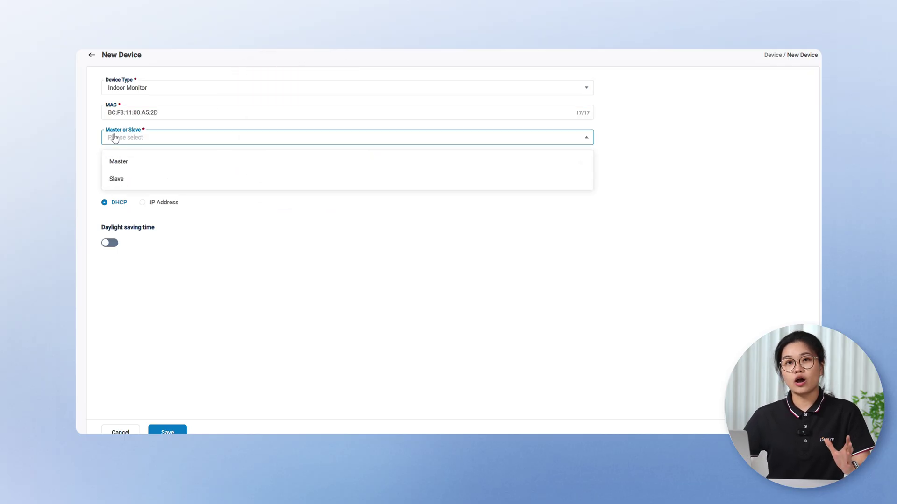
{"action": "left_click", "coordinate": [113, 163]}
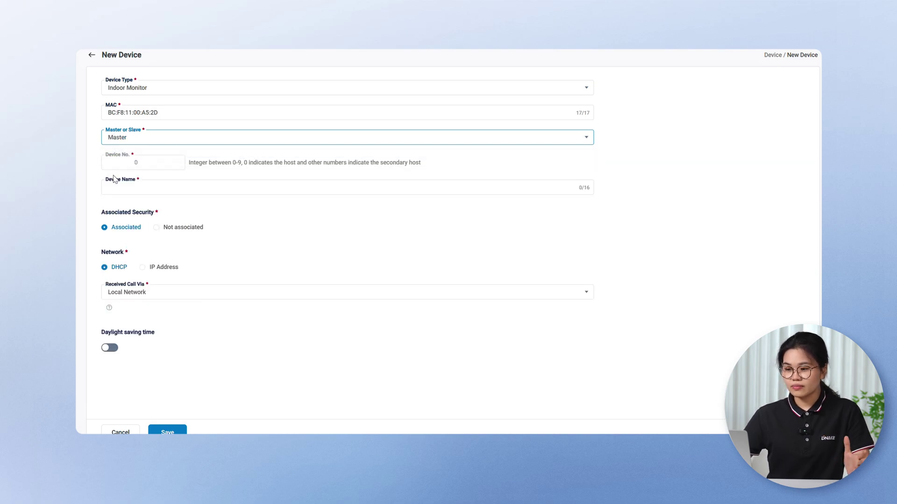
{"action": "left_click", "coordinate": [233, 187]}
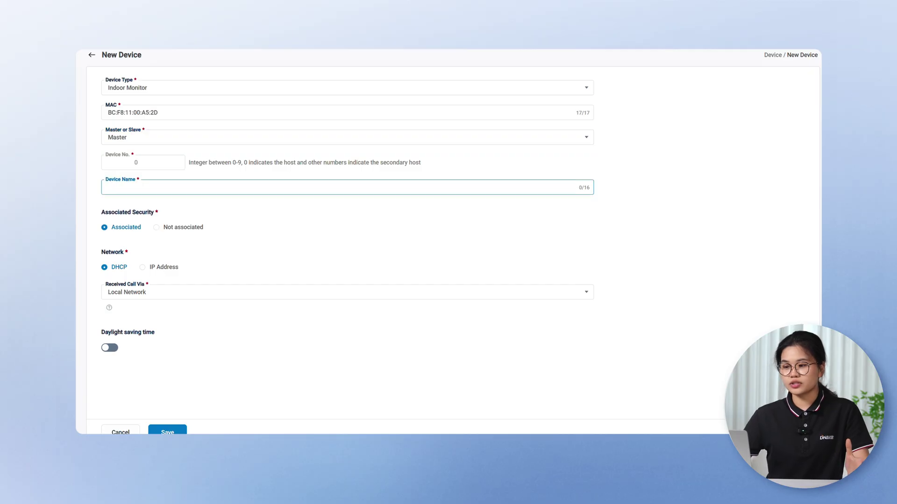
{"action": "type", "text": "E216"}
{"action": "scroll", "coordinate": [406, 149], "scroll_direction": "down", "scroll_amount": 1}
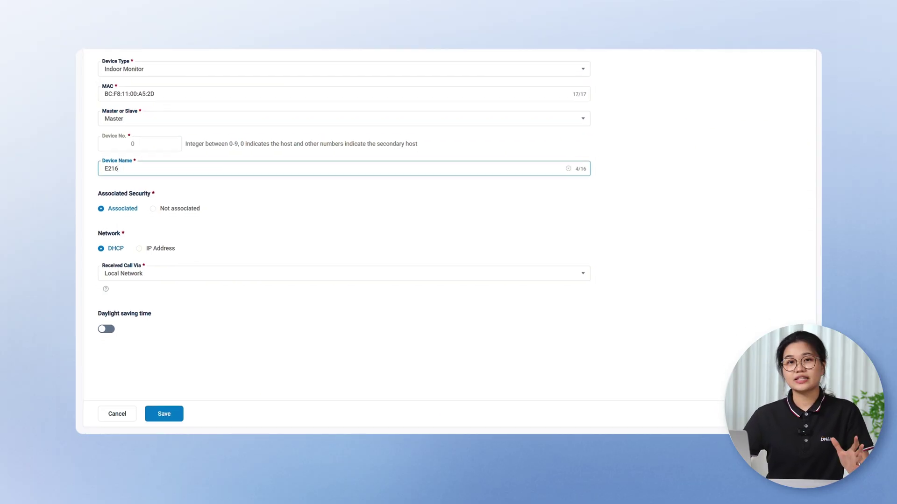
{"action": "left_click", "coordinate": [167, 414]}
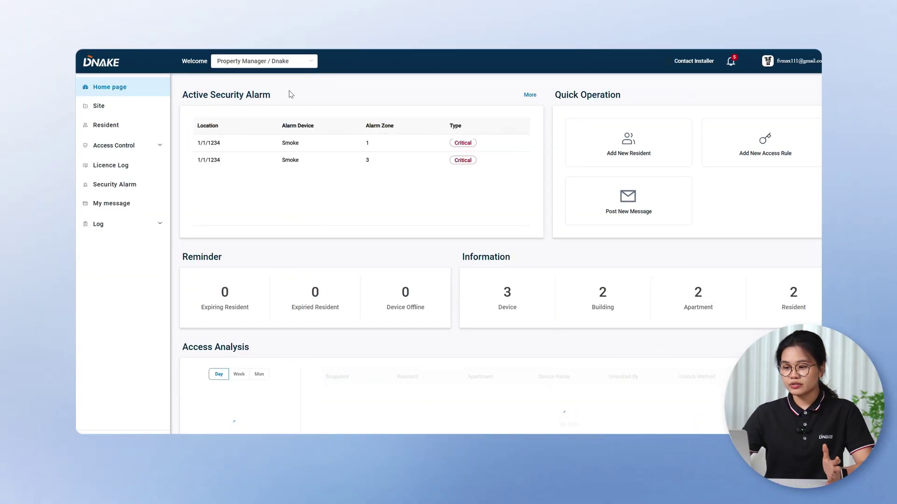
{"action": "left_click", "coordinate": [144, 144]}
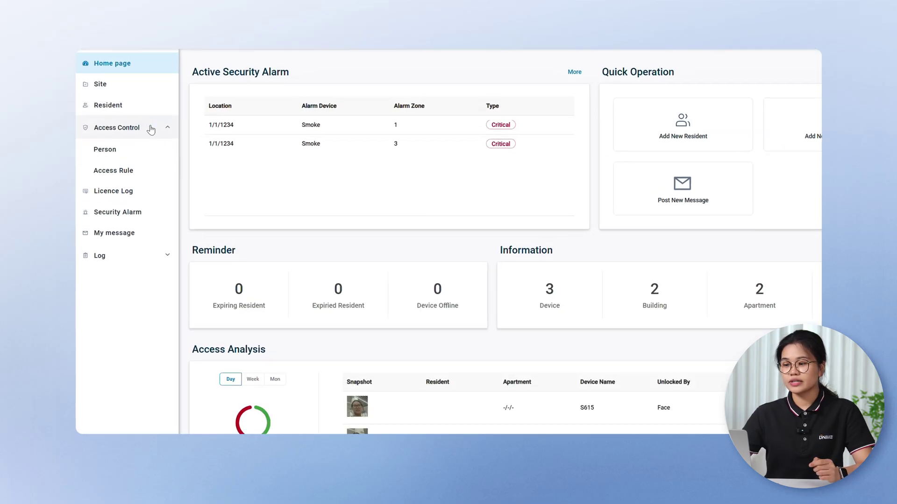
{"action": "left_click", "coordinate": [102, 152]}
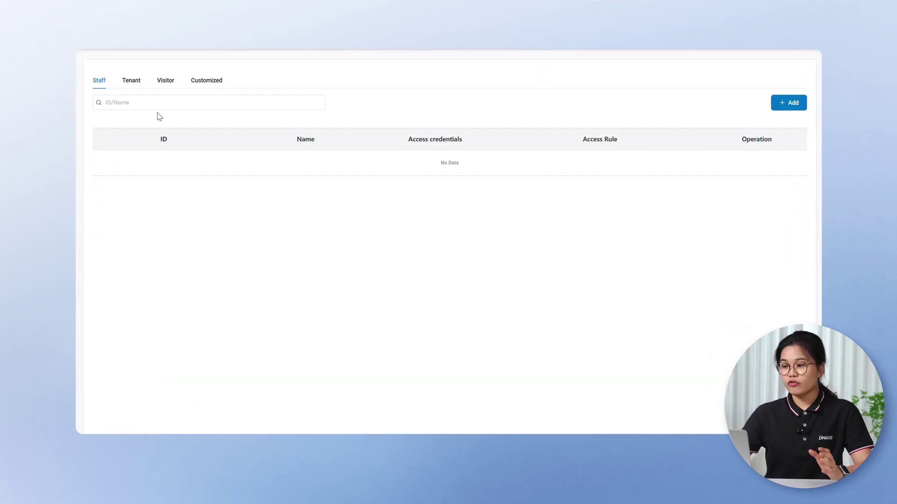
{"action": "left_click", "coordinate": [311, 83]}
{"action": "left_click", "coordinate": [778, 105]}
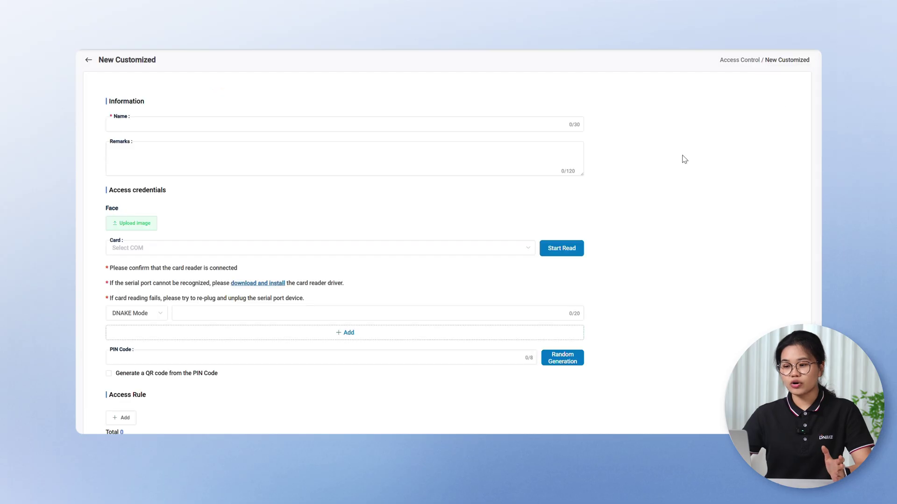
{"action": "type", "text": "Ava"}
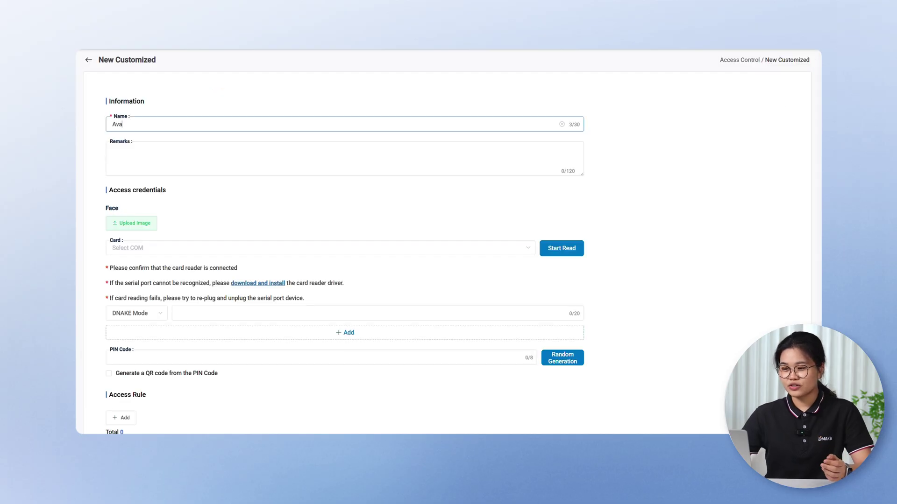
{"action": "scroll", "coordinate": [449, 241], "scroll_direction": "down", "scroll_amount": 2}
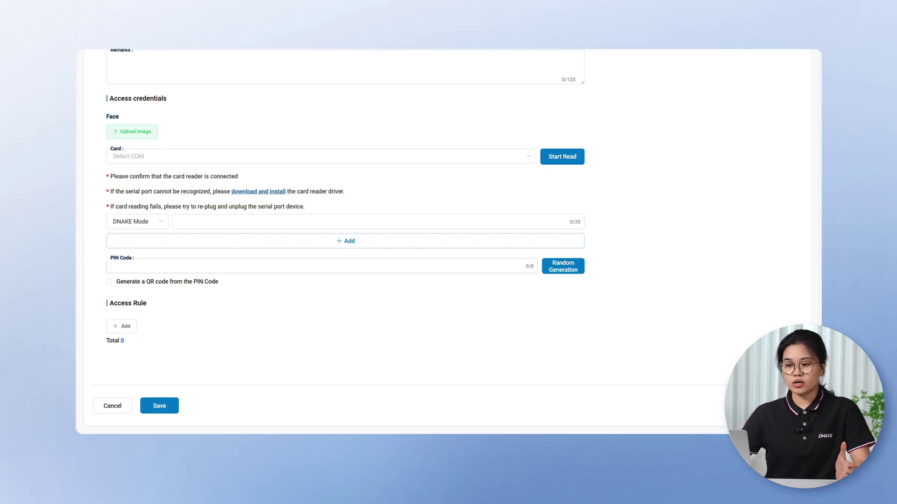
{"action": "left_click", "coordinate": [135, 266]}
{"action": "type", "text": "1234"}
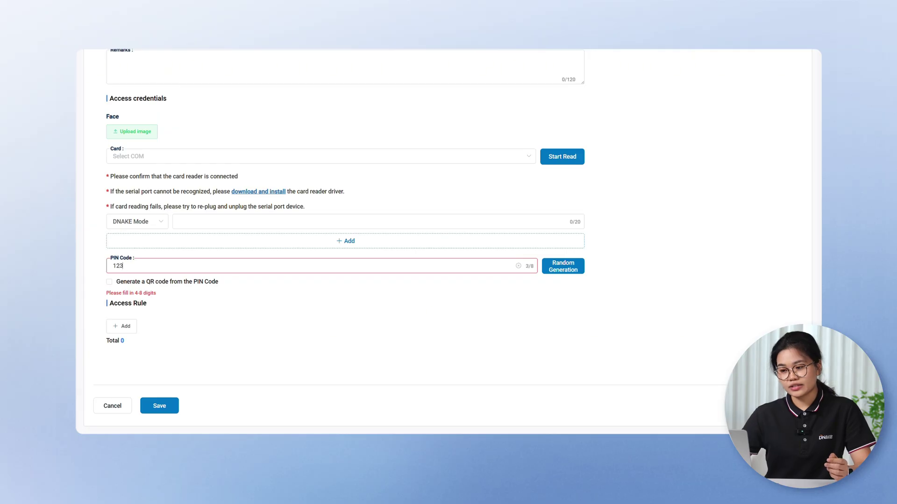
{"action": "left_click", "coordinate": [161, 406]}
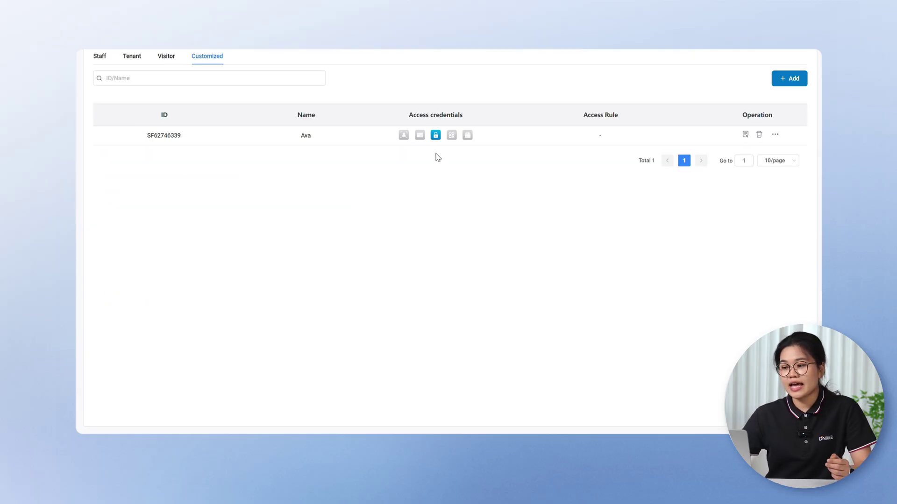
{"action": "mouse_move", "coordinate": [435, 140]}
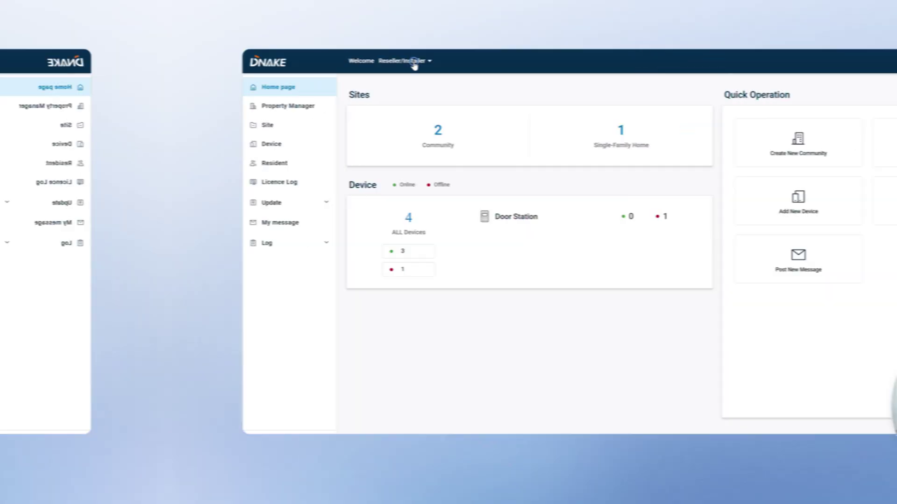
Step: Switch to the Property Manager role and start a new access rule group
{"action": "left_click", "coordinate": [257, 63]}
{"action": "mouse_move", "coordinate": [260, 96]}
{"action": "left_click", "coordinate": [319, 84]}
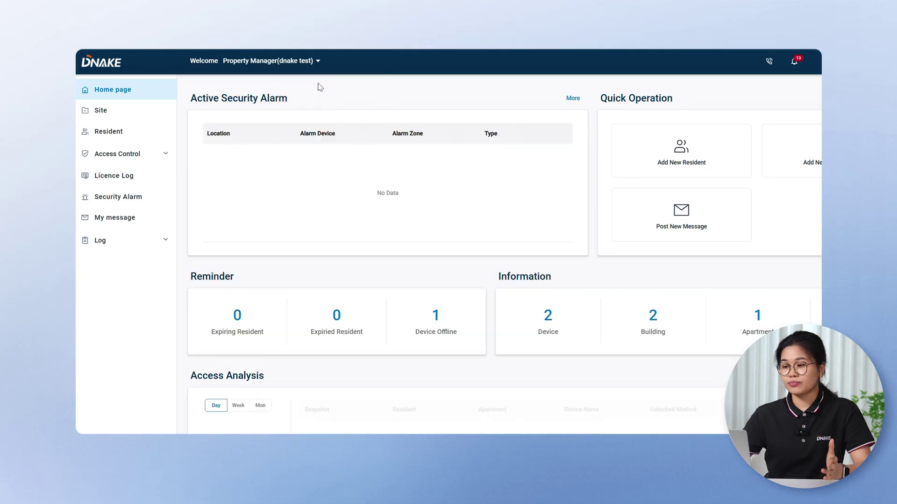
{"action": "left_click", "coordinate": [164, 154]}
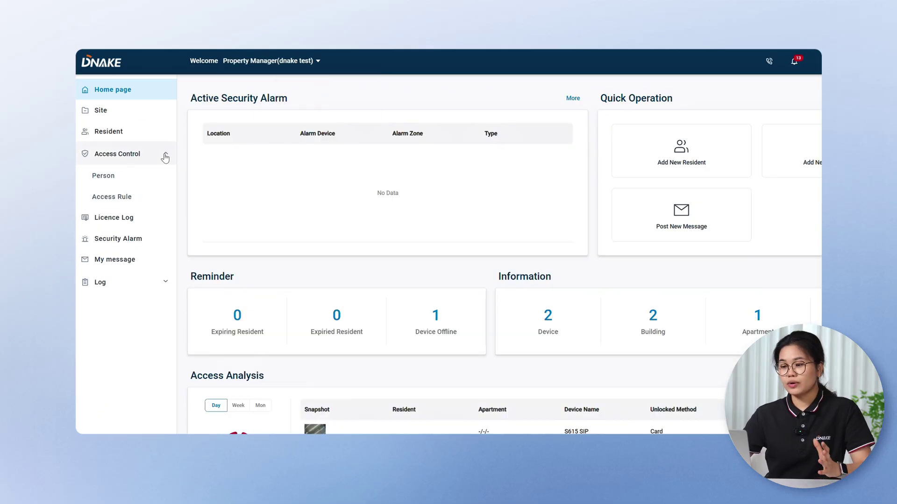
{"action": "left_click", "coordinate": [156, 197]}
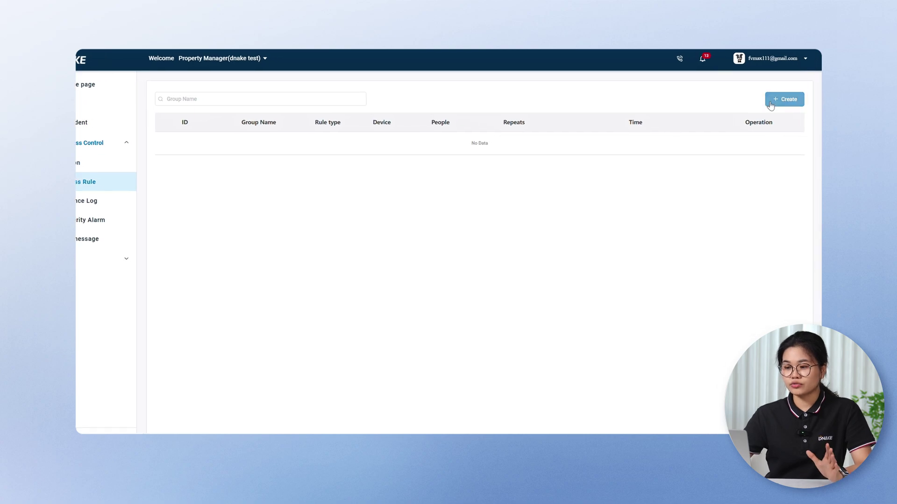
{"action": "left_click", "coordinate": [770, 104]}
Step: Make the group 'free' a Free Access rule running daily 08:00:00–08:59:59
{"action": "left_click", "coordinate": [373, 127]}
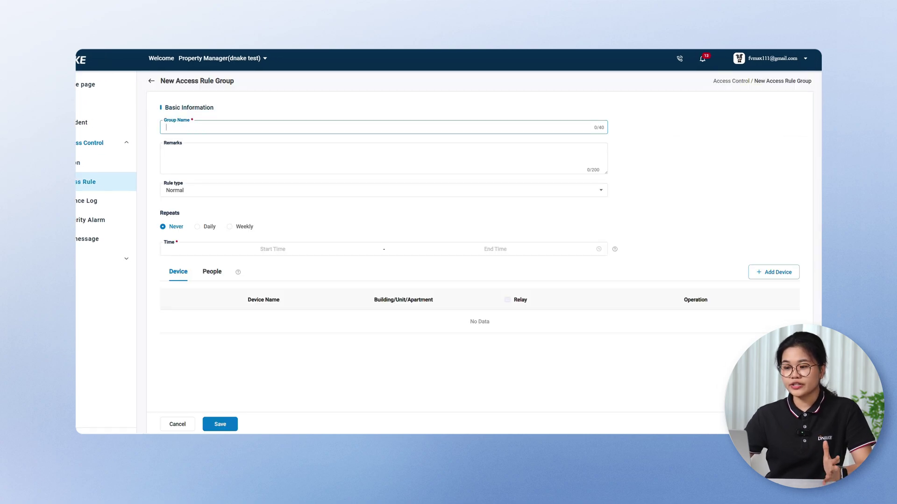
{"action": "left_click", "coordinate": [182, 191]}
{"action": "left_click", "coordinate": [179, 227]}
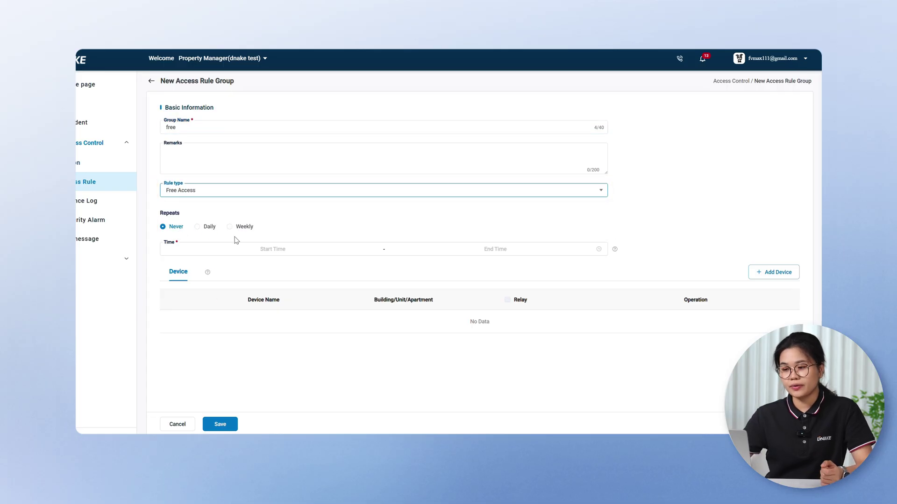
{"action": "left_click", "coordinate": [206, 229]}
{"action": "left_click", "coordinate": [259, 249]}
{"action": "scroll", "coordinate": [183, 307], "scroll_direction": "down", "scroll_amount": 3}
{"action": "left_click", "coordinate": [177, 328]}
{"action": "scroll", "coordinate": [240, 308], "scroll_direction": "up", "scroll_amount": 5}
{"action": "left_click", "coordinate": [240, 327]}
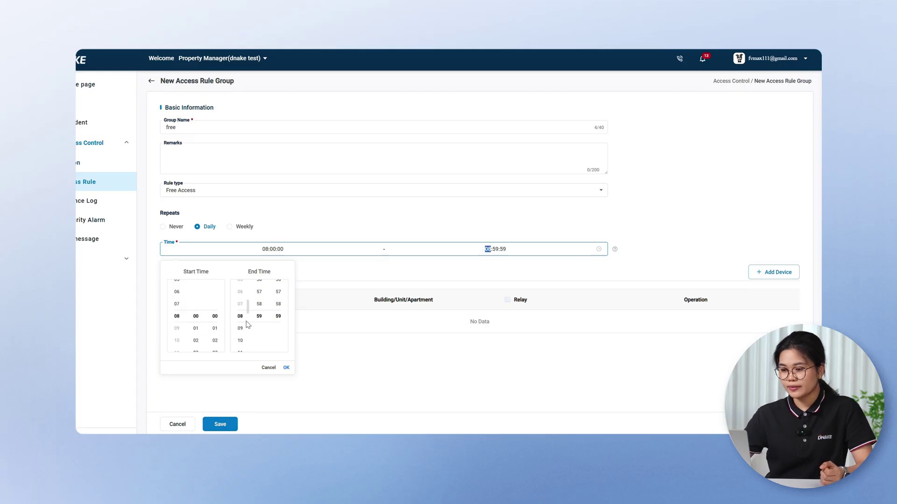
{"action": "left_click", "coordinate": [286, 367]}
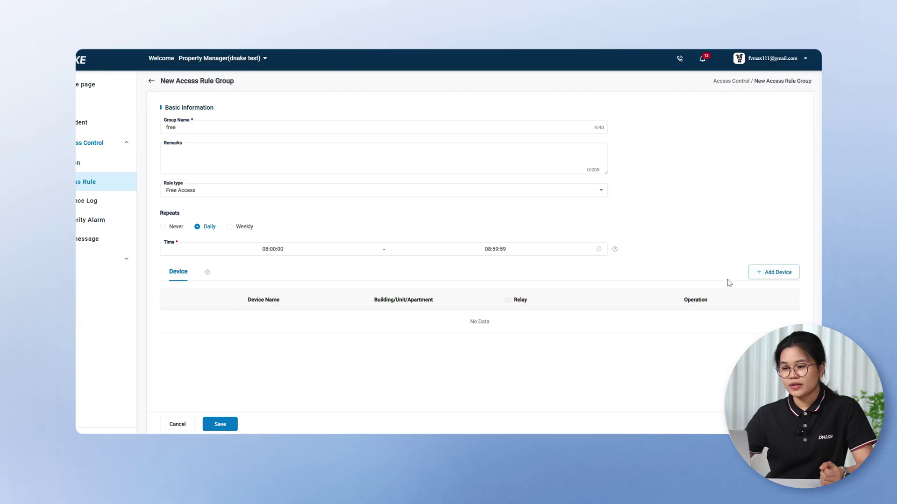
Step: Add the S615 SIP gate station with Relay1 and Relay2, then save the rule group
{"action": "left_click", "coordinate": [755, 275]}
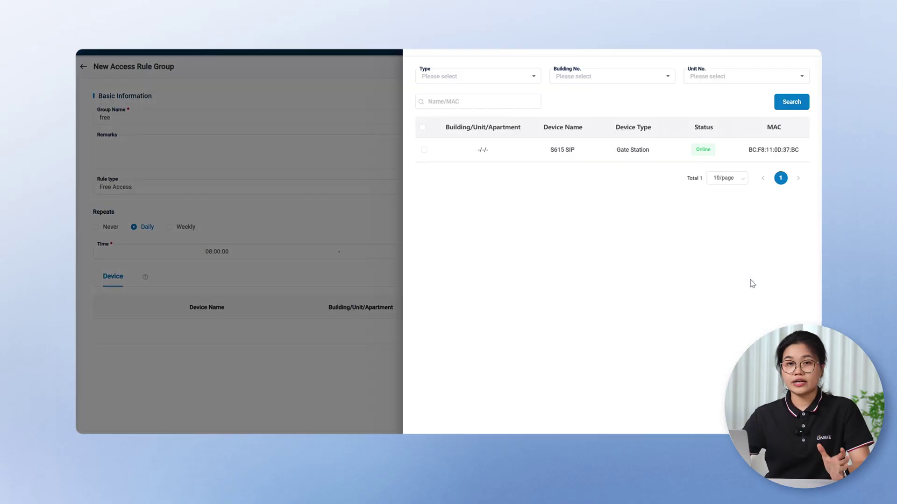
{"action": "left_click", "coordinate": [423, 154]}
{"action": "left_click", "coordinate": [486, 424]}
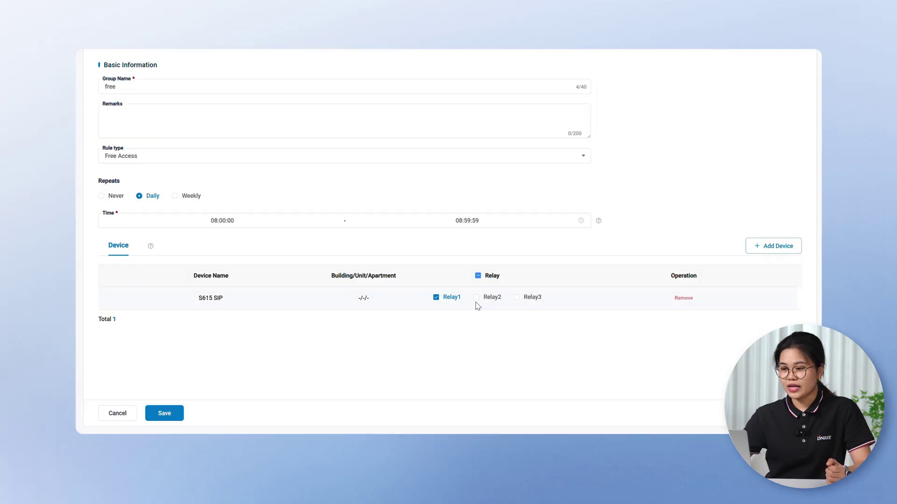
{"action": "left_click", "coordinate": [476, 298]}
{"action": "left_click", "coordinate": [165, 414]}
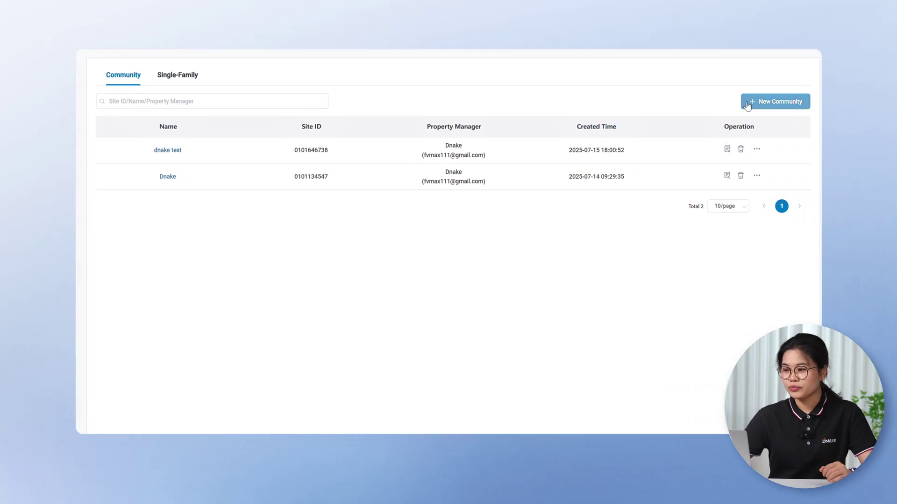
Step: Create community 'dnake demo' in Argentina, managed by Dnake, with resident phonebook sync enabled
{"action": "left_click", "coordinate": [752, 101]}
{"action": "type", "text": "dnake demo"}
{"action": "left_click", "coordinate": [120, 116]}
{"action": "left_click", "coordinate": [126, 138]}
{"action": "left_click", "coordinate": [188, 141]}
{"action": "left_click", "coordinate": [128, 168]}
{"action": "scroll", "coordinate": [128, 187], "scroll_direction": "down", "scroll_amount": 3}
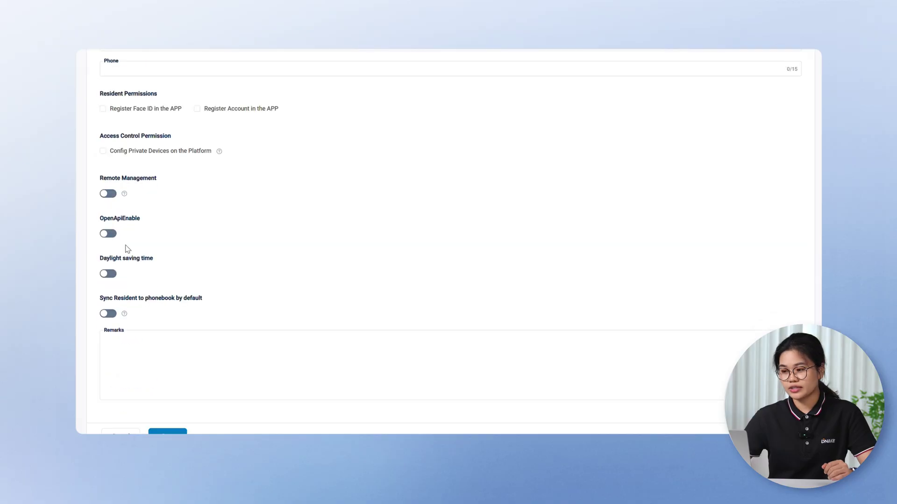
{"action": "left_click", "coordinate": [108, 314]}
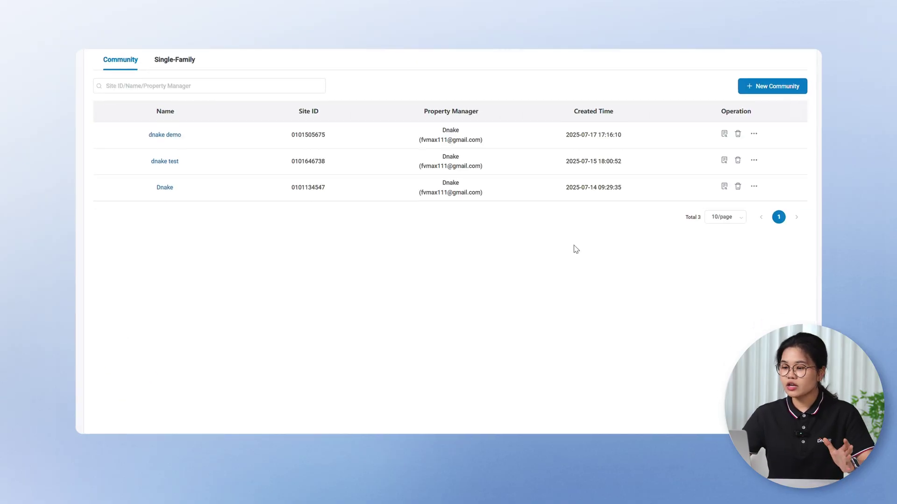
Step: Allocate indoor-monitor licences to the dnake demo site
{"action": "left_click", "coordinate": [752, 134]}
{"action": "left_click", "coordinate": [714, 211]}
{"action": "left_click", "coordinate": [614, 170]}
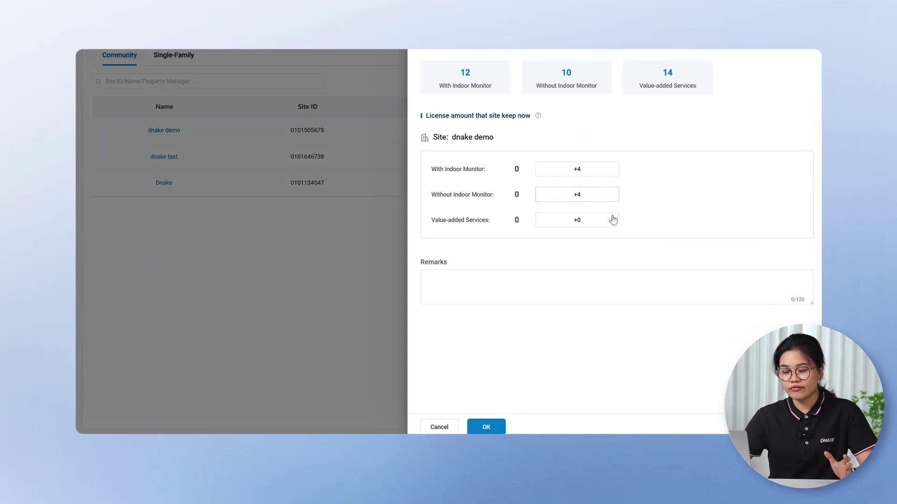
{"action": "left_click", "coordinate": [486, 427]}
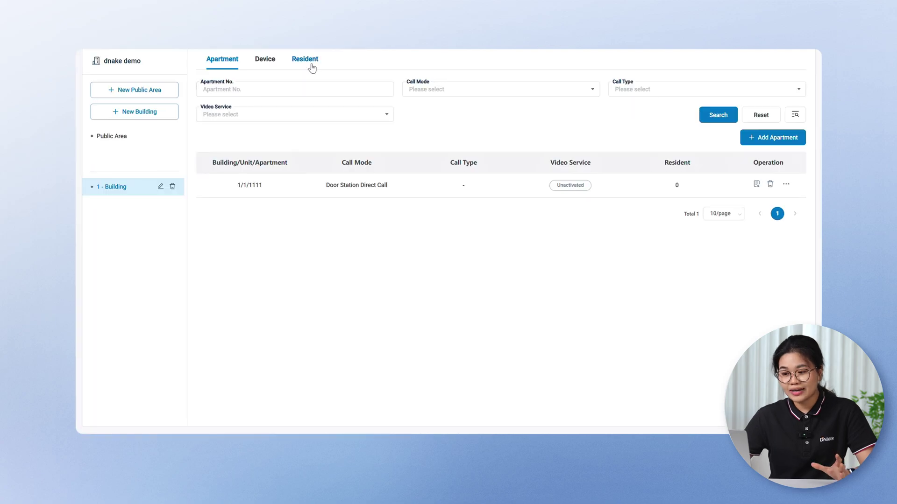
Step: Add a resident for unit 1, apartment 1111 and enter the resident's name
{"action": "left_click", "coordinate": [312, 68]}
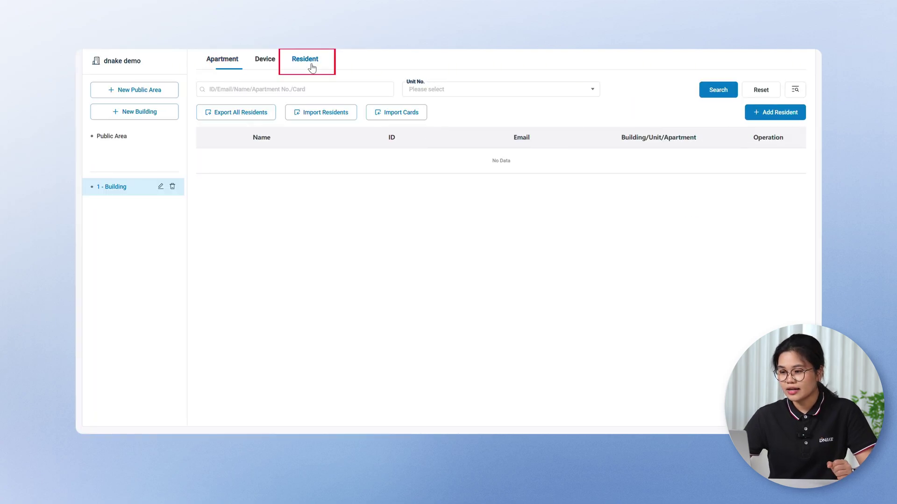
{"action": "left_click", "coordinate": [750, 112]}
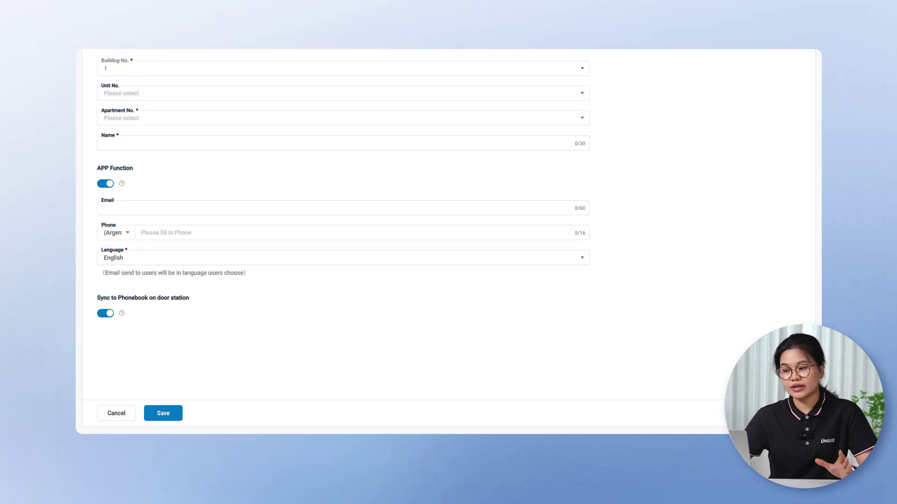
{"action": "left_click", "coordinate": [108, 94]}
{"action": "left_click", "coordinate": [113, 117]}
{"action": "left_click", "coordinate": [117, 118]}
{"action": "left_click", "coordinate": [121, 145]}
{"action": "left_click", "coordinate": [121, 144]}
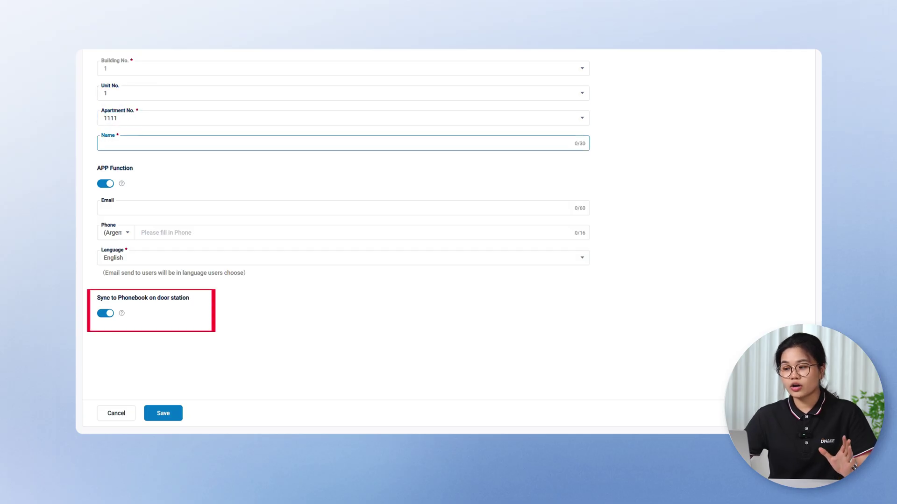
{"action": "type", "text": "Joy"}
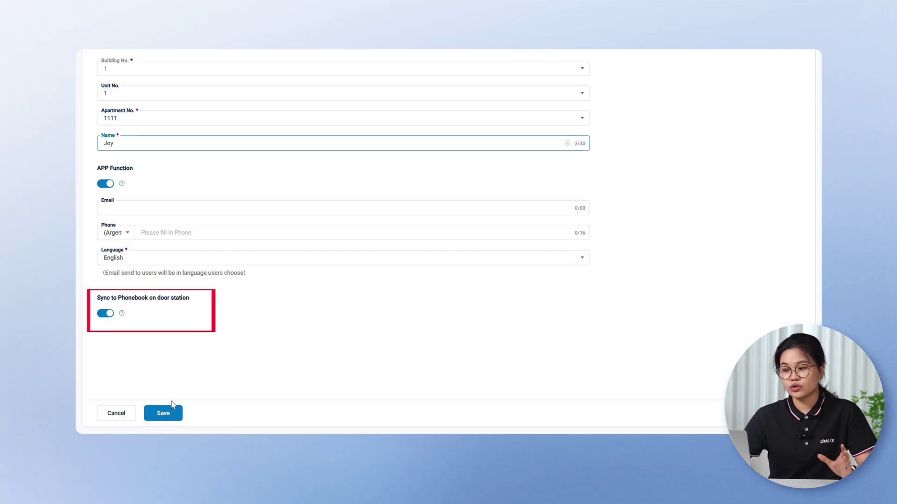